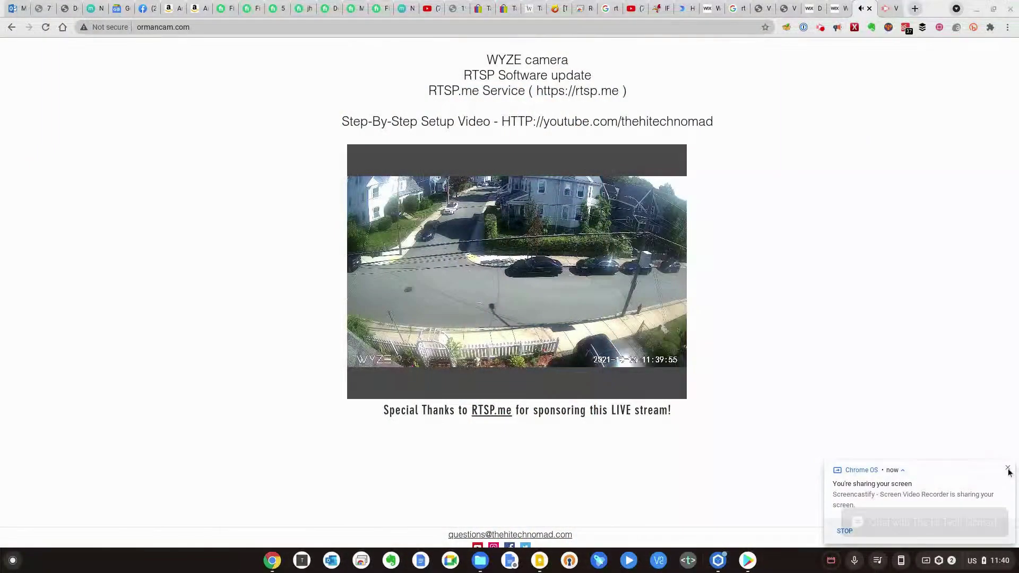
pyautogui.click(1007, 469)
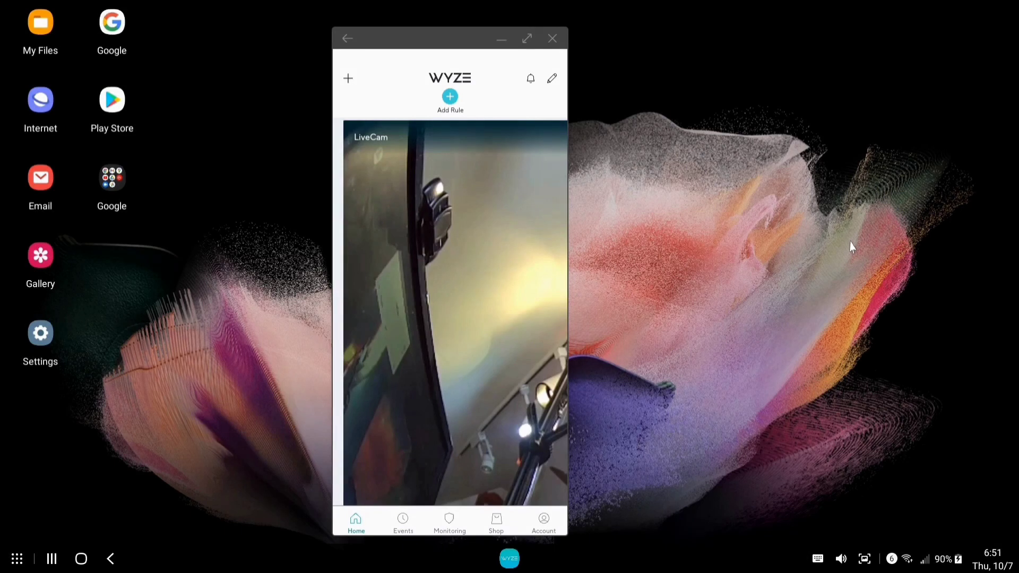
# Open the RTSP page in the LiveCam camera's advanced settings and switch RTSP off and on again
pyautogui.click(422, 209)
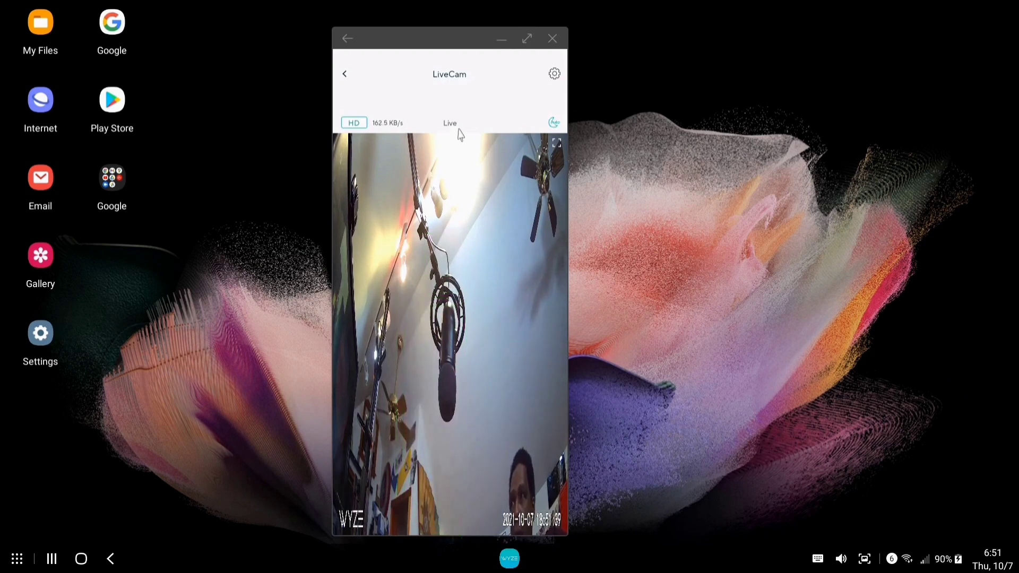
pyautogui.click(554, 75)
pyautogui.scroll(-2, 434, 162)
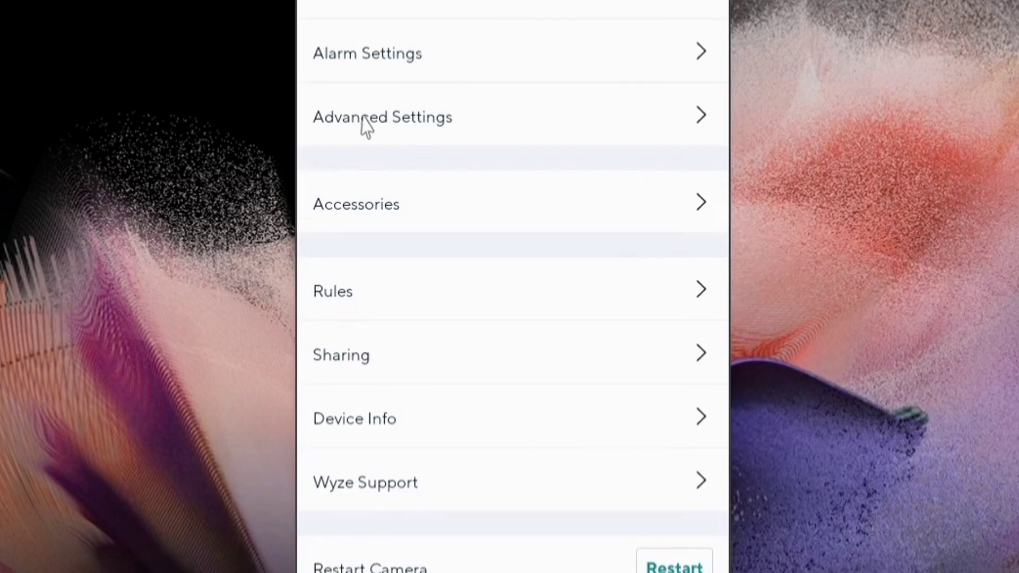
pyautogui.click(367, 127)
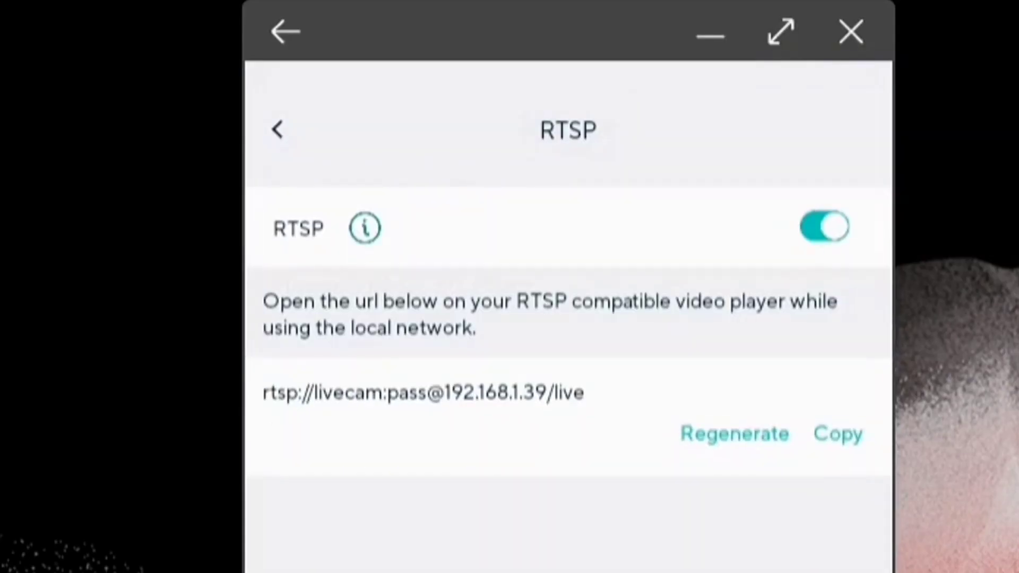
pyautogui.click(812, 229)
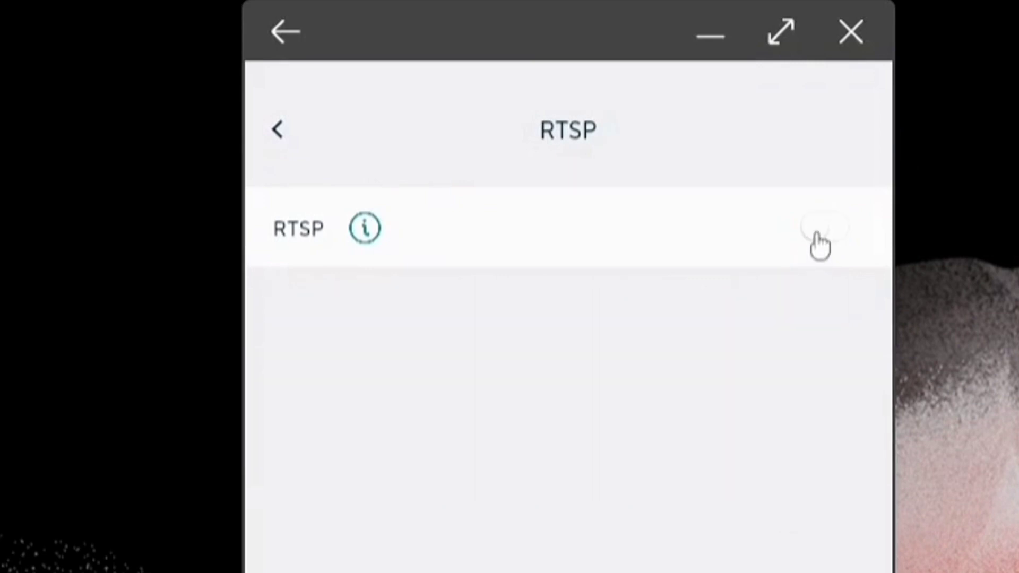
pyautogui.click(819, 244)
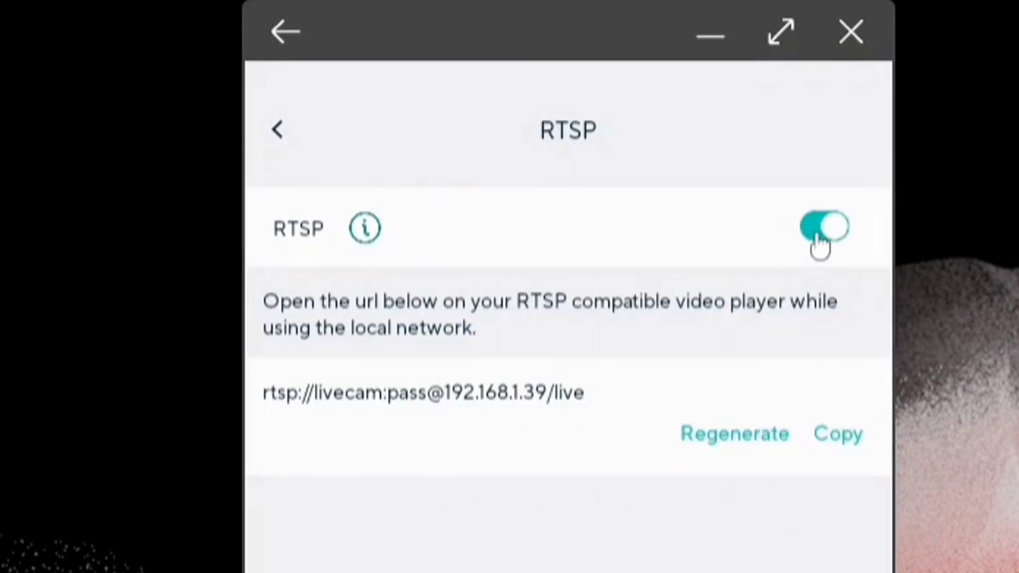
# Regenerate the camera's RTSP URL with the username livecam and the stream password
pyautogui.click(722, 438)
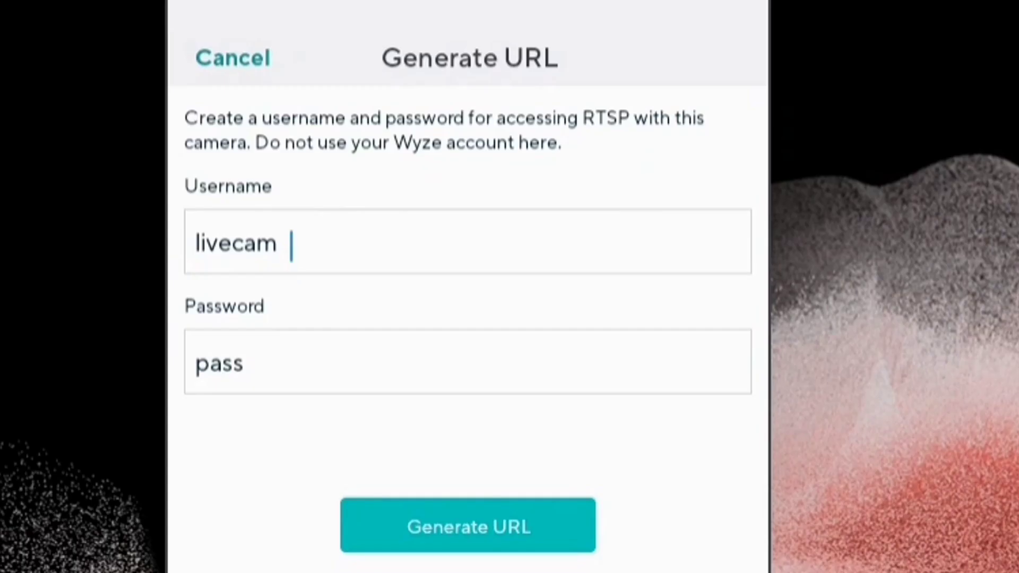
pyautogui.press('BackSpace')
pyautogui.click(303, 363)
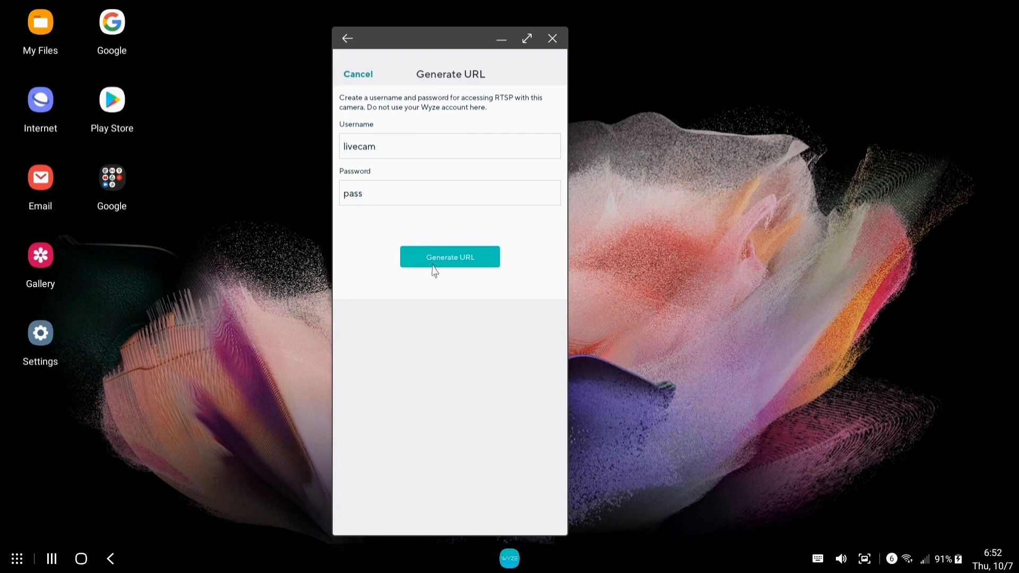
pyautogui.click(448, 260)
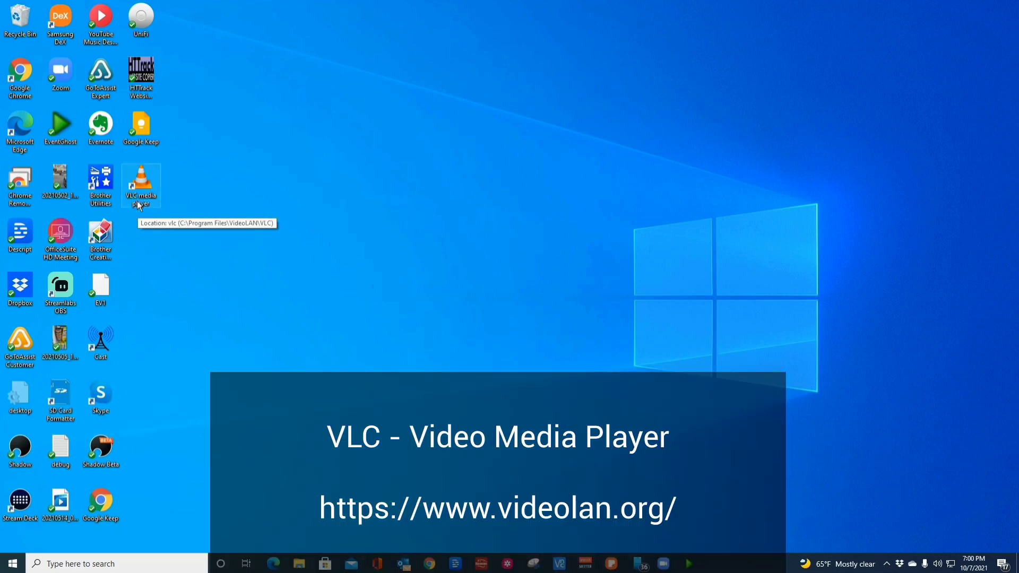
# Switch to VLC media player, play the camera's RTSP network stream at 192.168.1.39/live, and resize and reposition the player window
pyautogui.doubleClick(144, 186)
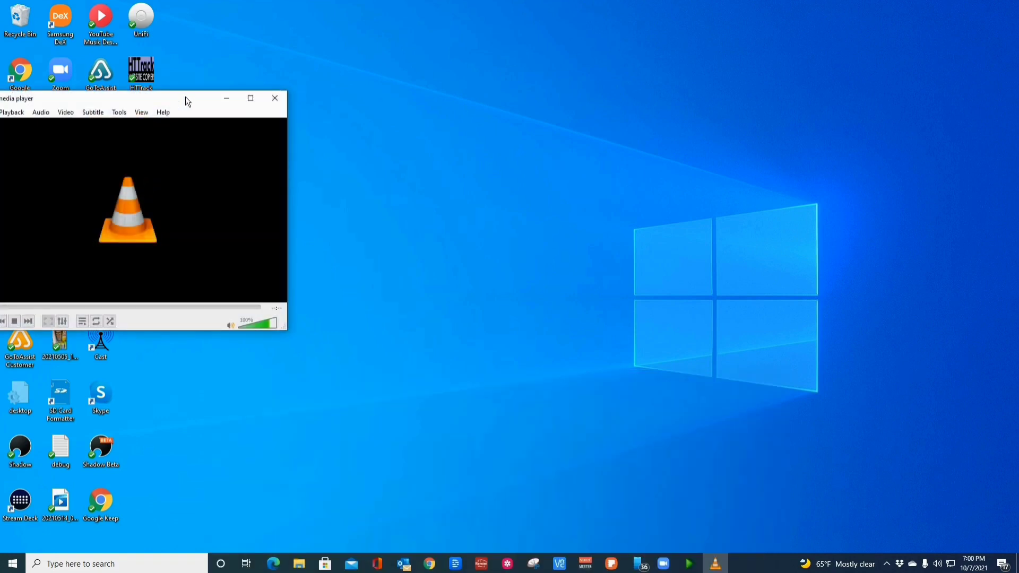
pyautogui.moveTo(188, 101); pyautogui.dragTo(325, 91)
pyautogui.click(124, 102)
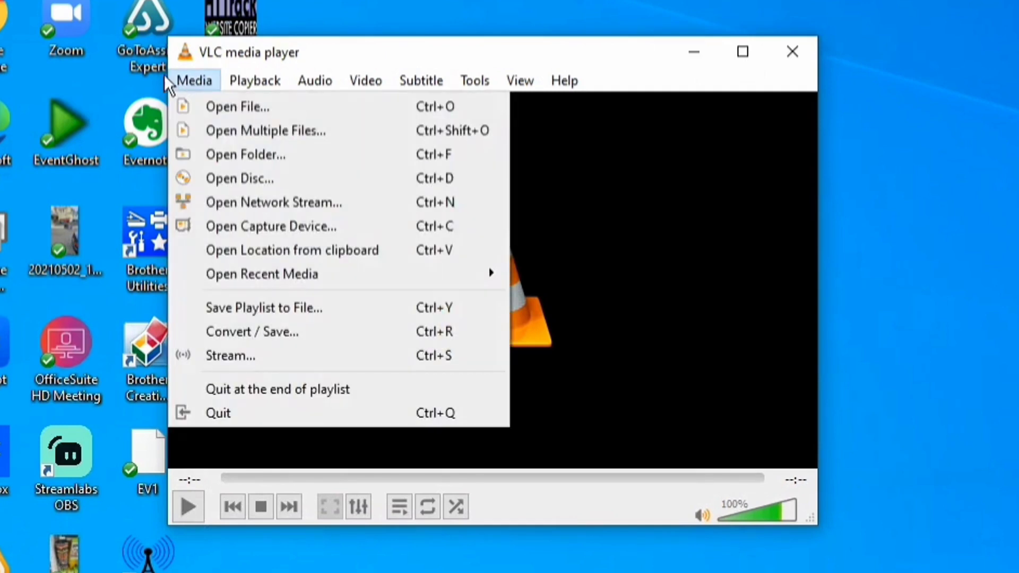
pyautogui.click(281, 202)
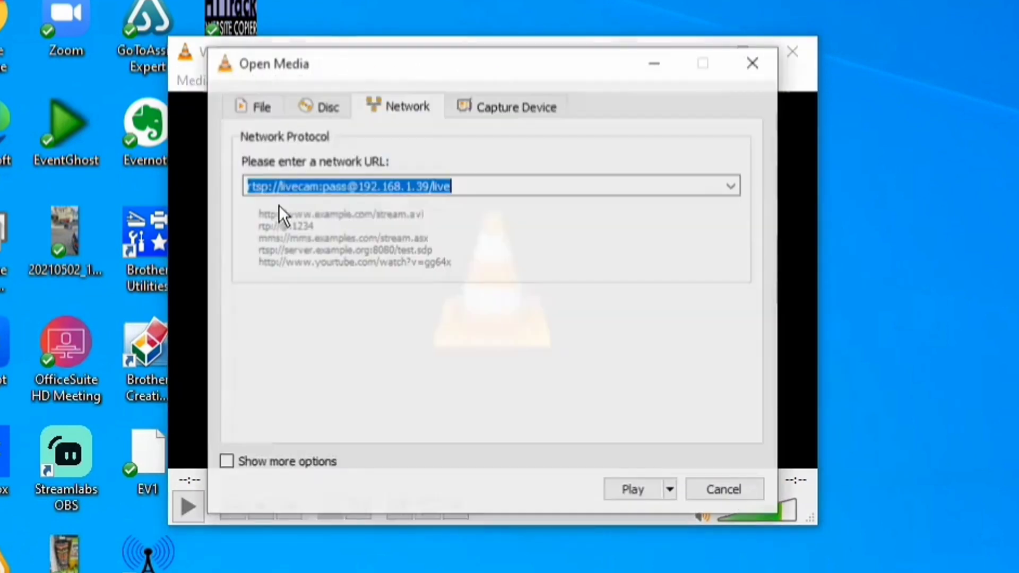
pyautogui.click(456, 187)
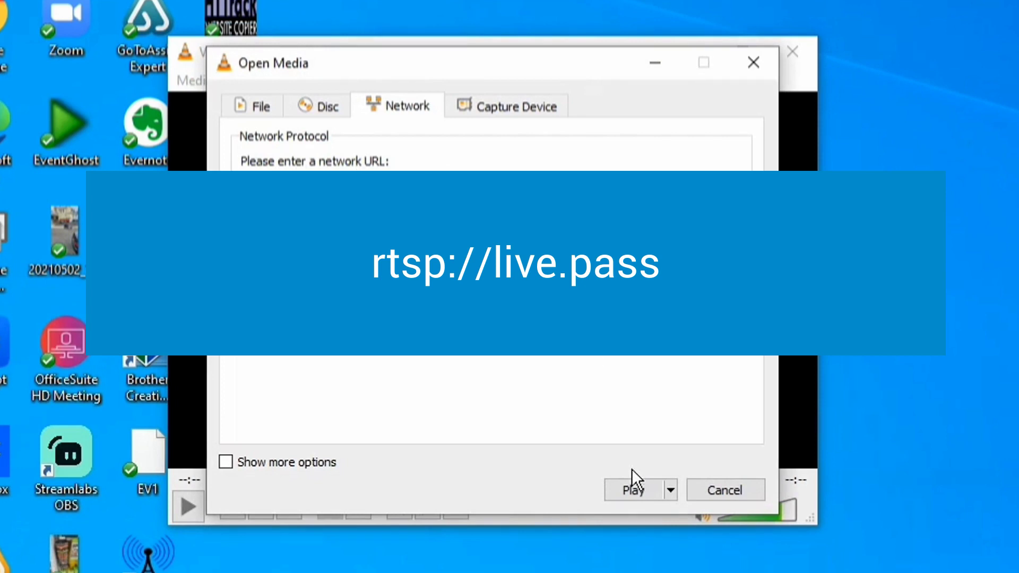
pyautogui.click(630, 486)
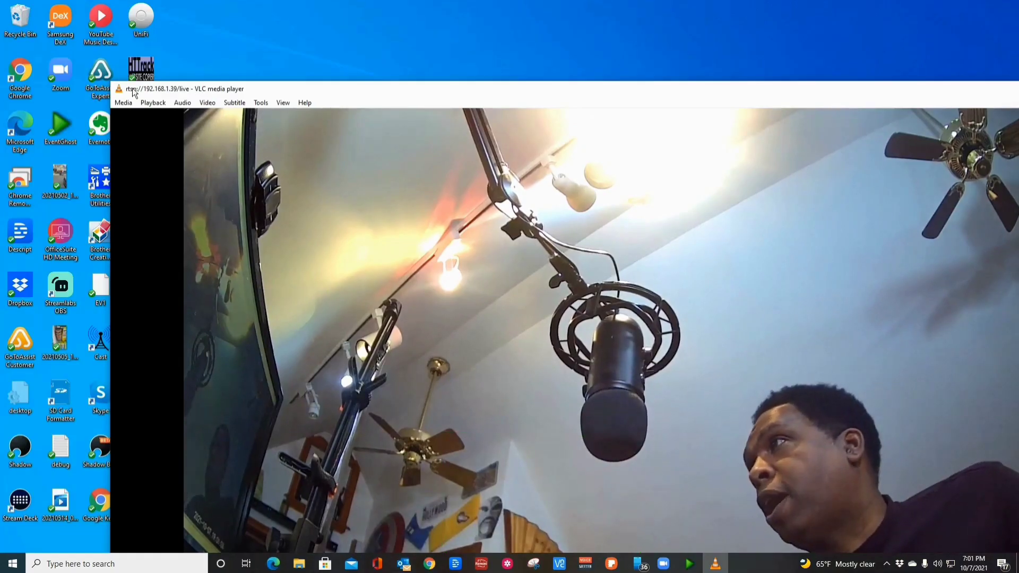
pyautogui.moveTo(114, 81); pyautogui.dragTo(702, 370)
pyautogui.moveTo(831, 376); pyautogui.dragTo(391, 101)
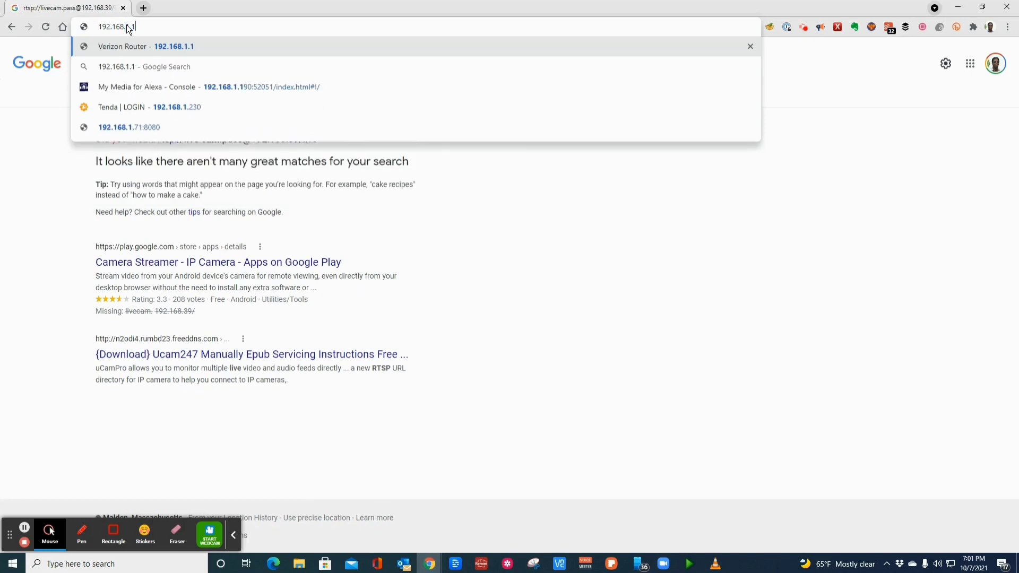
# Switch to Chrome, open the router's admin site at 192.168.1.1 past the certificate warning, and go to its Port Forwarding page
pyautogui.press('Return')
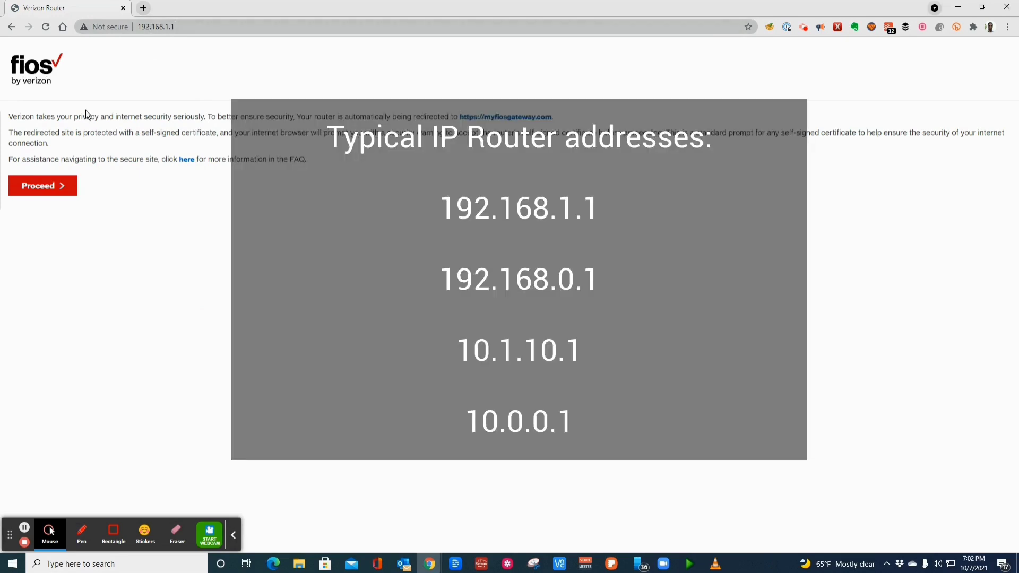
pyautogui.click(42, 192)
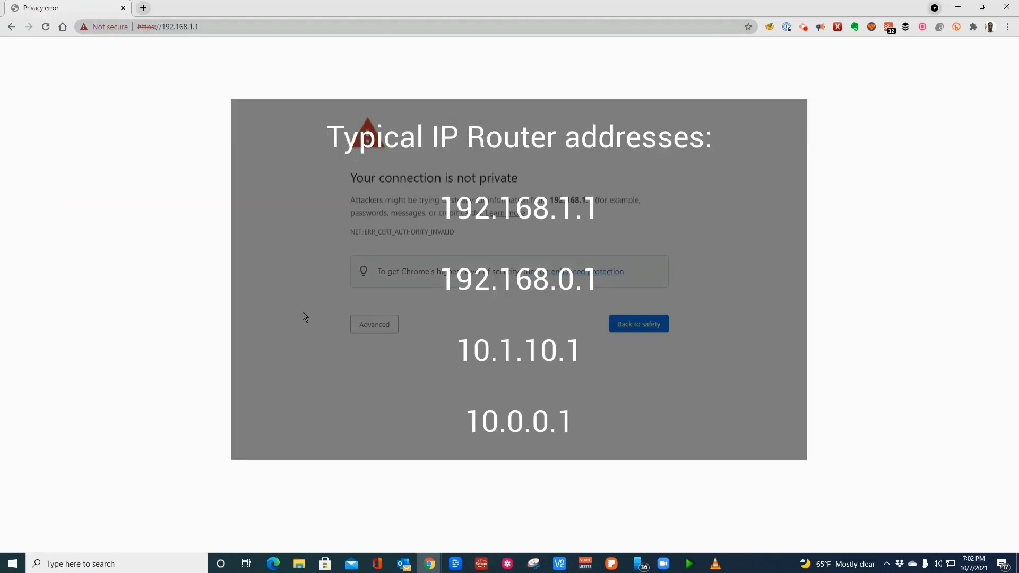
pyautogui.click(366, 329)
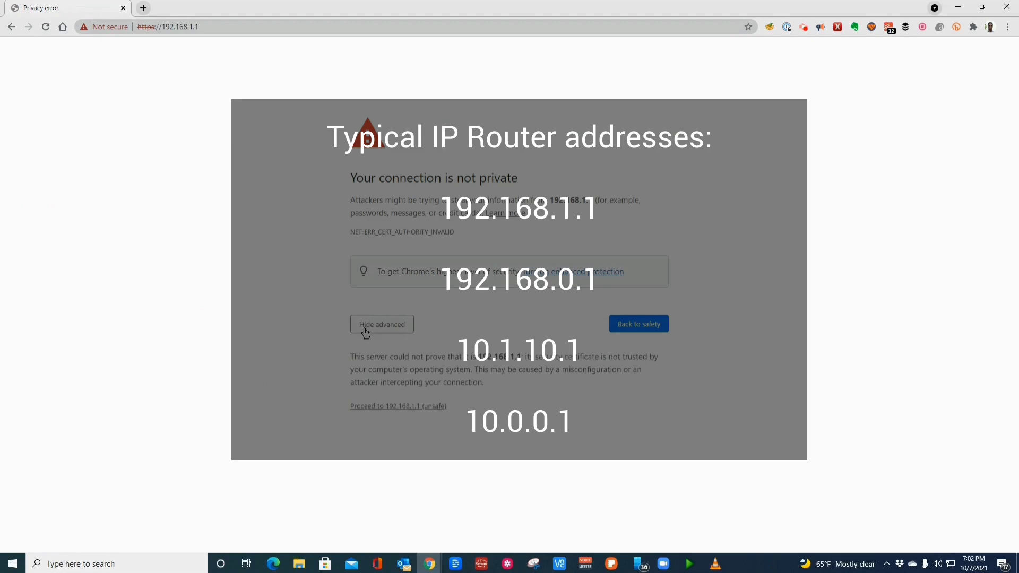
pyautogui.click(377, 407)
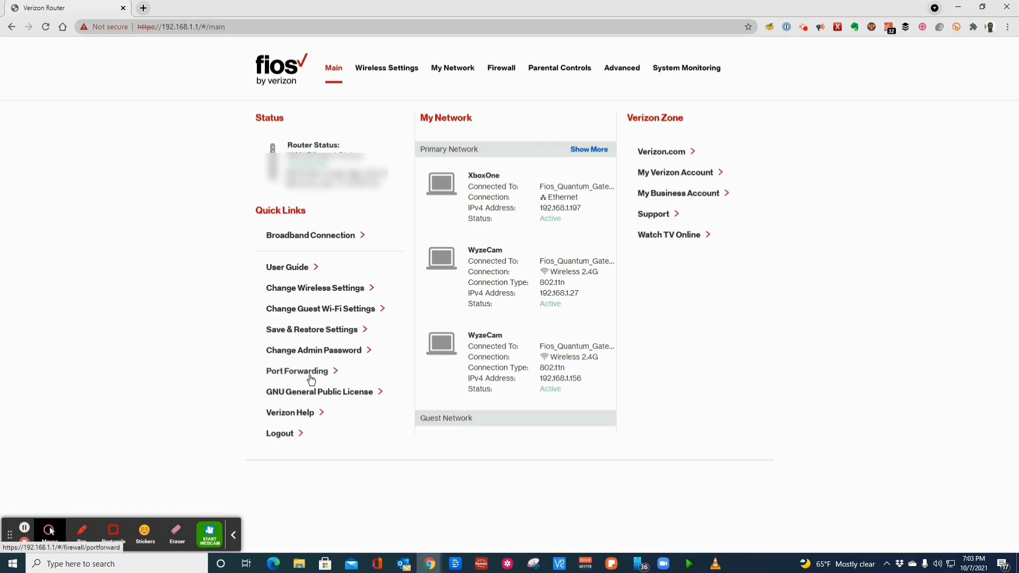
pyautogui.click(297, 371)
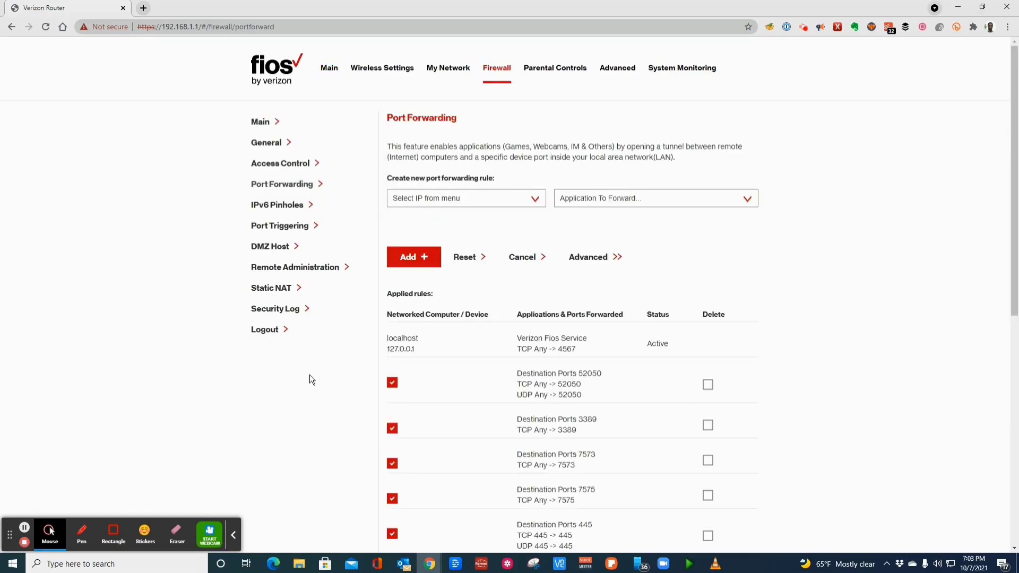
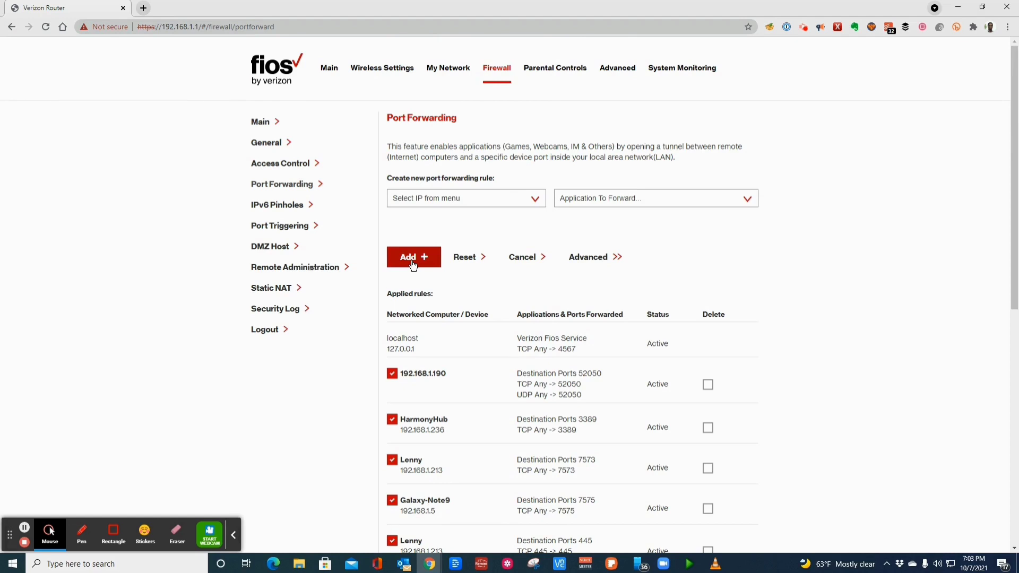
# Specify the IPv4 address 192.168.1.39 manually for the new port forwarding rule
pyautogui.click(509, 201)
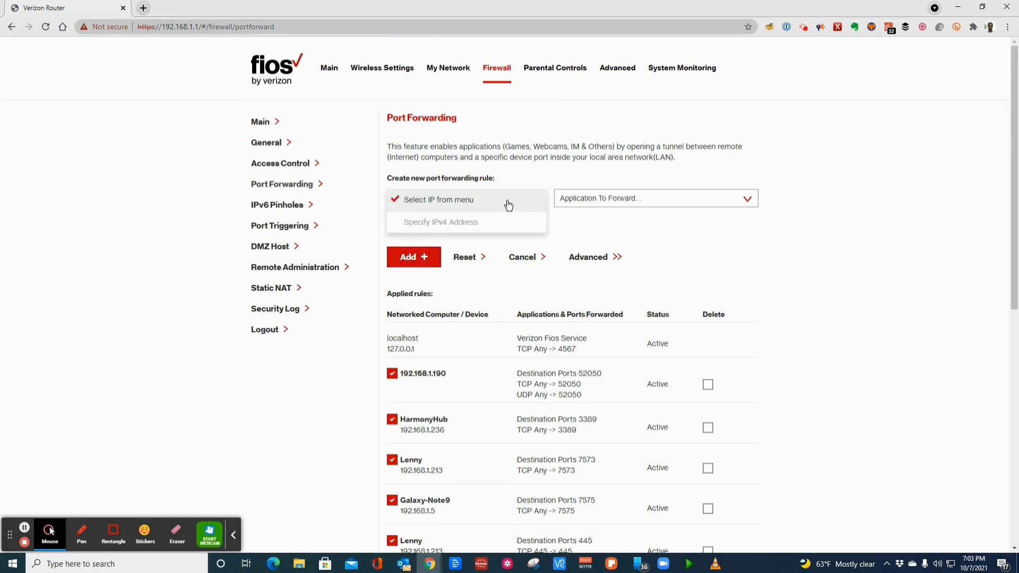
pyautogui.click(453, 225)
pyautogui.click(399, 222)
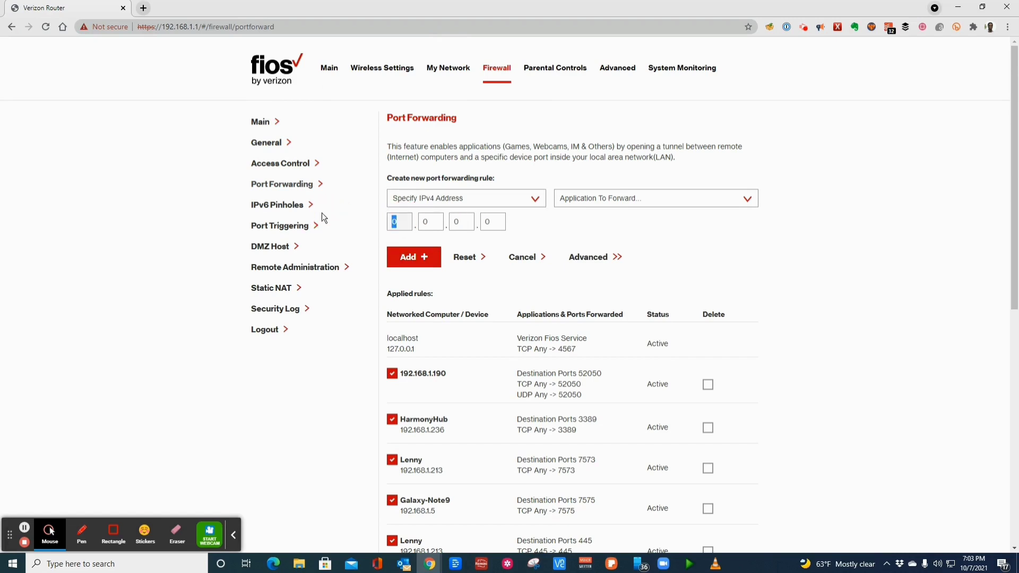
pyautogui.write('192')
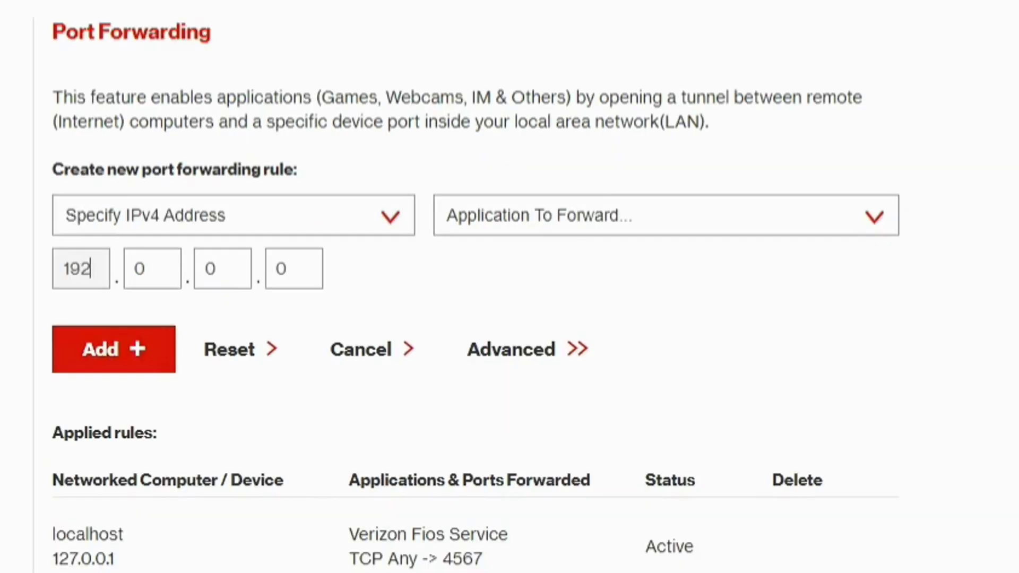
pyautogui.write('.168.1.')
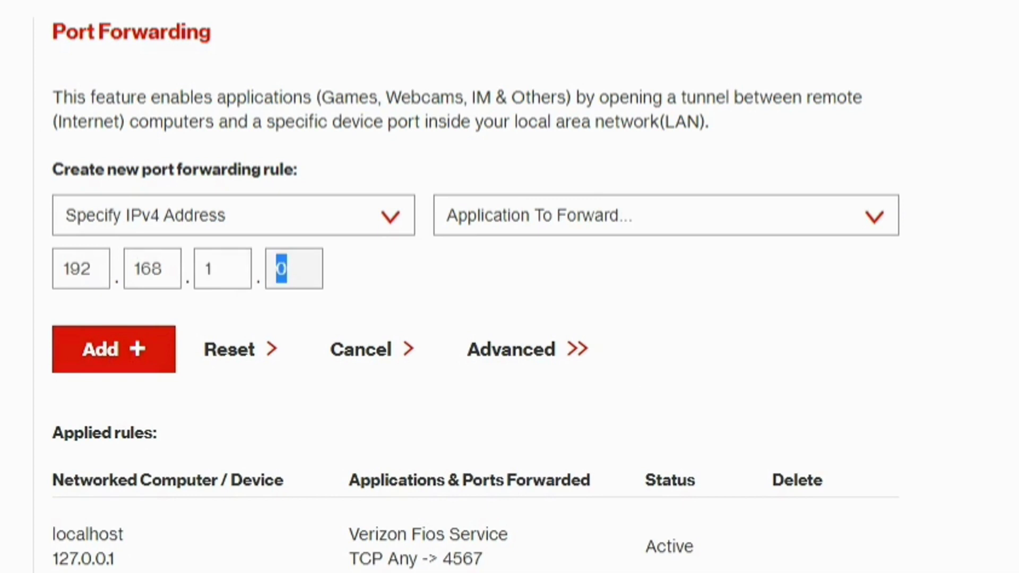
pyautogui.write('39')
# Choose the listed device 192.168.1.39 - WyzeCam for the new port forwarding rule
pyautogui.click(170, 228)
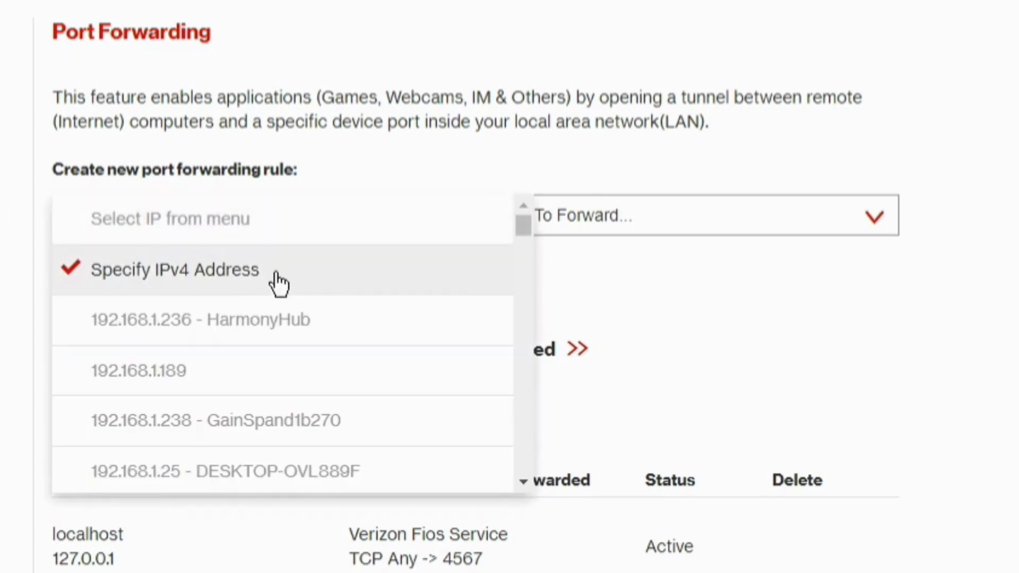
pyautogui.scroll(-5, 353, 288)
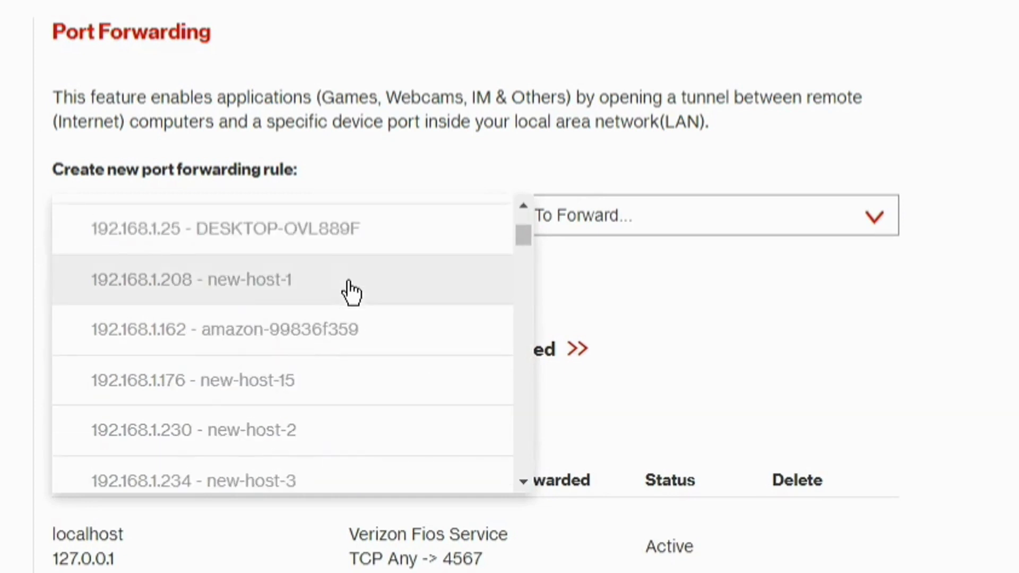
pyautogui.scroll(-2, 350, 297)
pyautogui.scroll(-12, 350, 300)
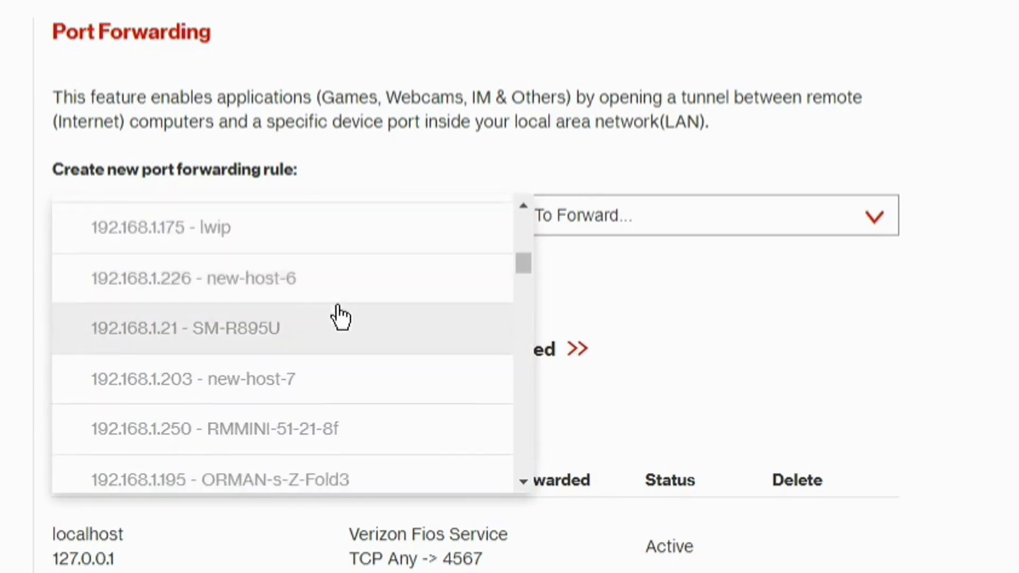
pyautogui.scroll(-5, 334, 317)
pyautogui.scroll(5, 332, 318)
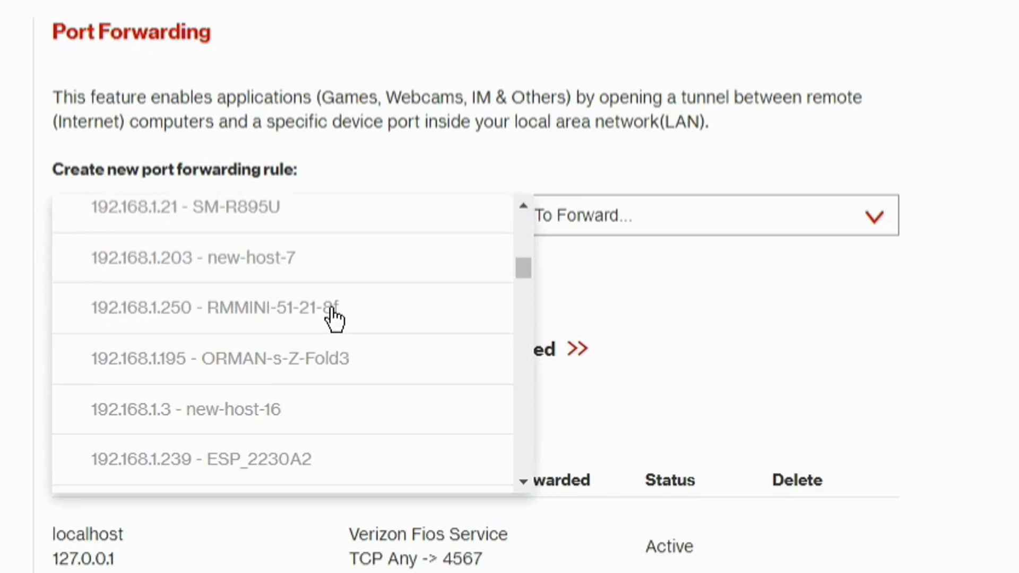
pyautogui.scroll(-7, 291, 403)
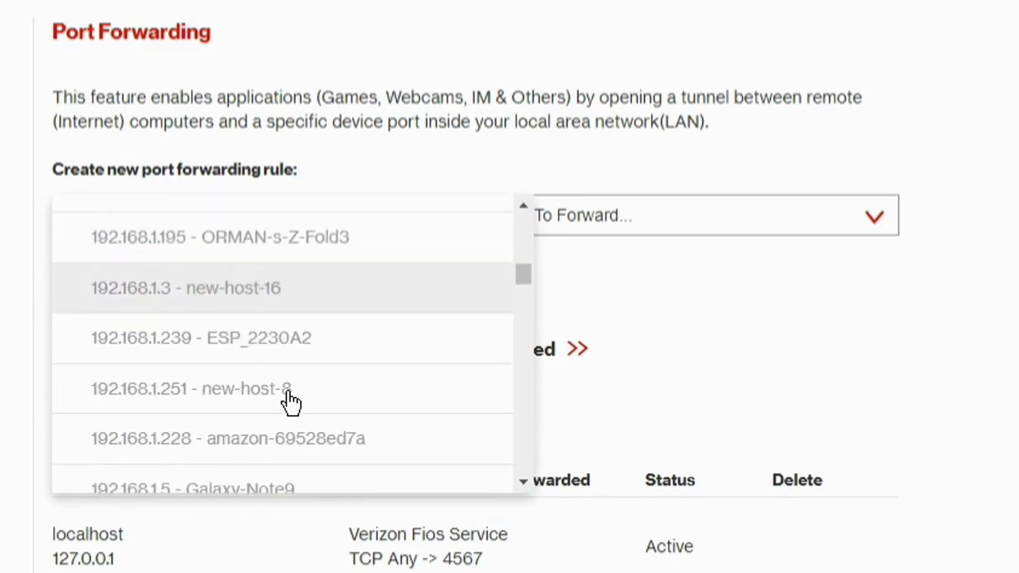
pyautogui.scroll(-15, 291, 404)
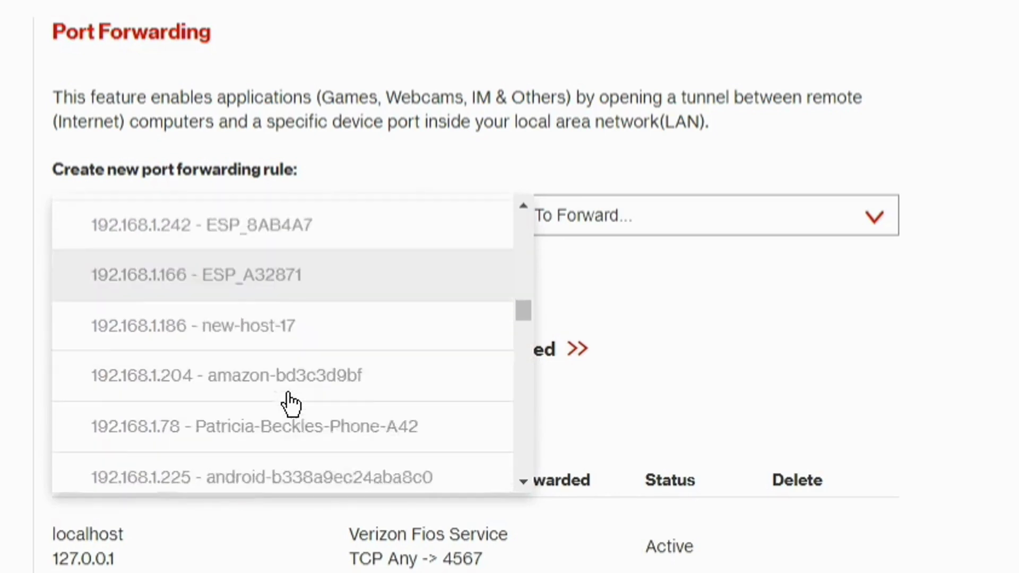
pyautogui.scroll(-1, 292, 404)
pyautogui.scroll(-5, 343, 387)
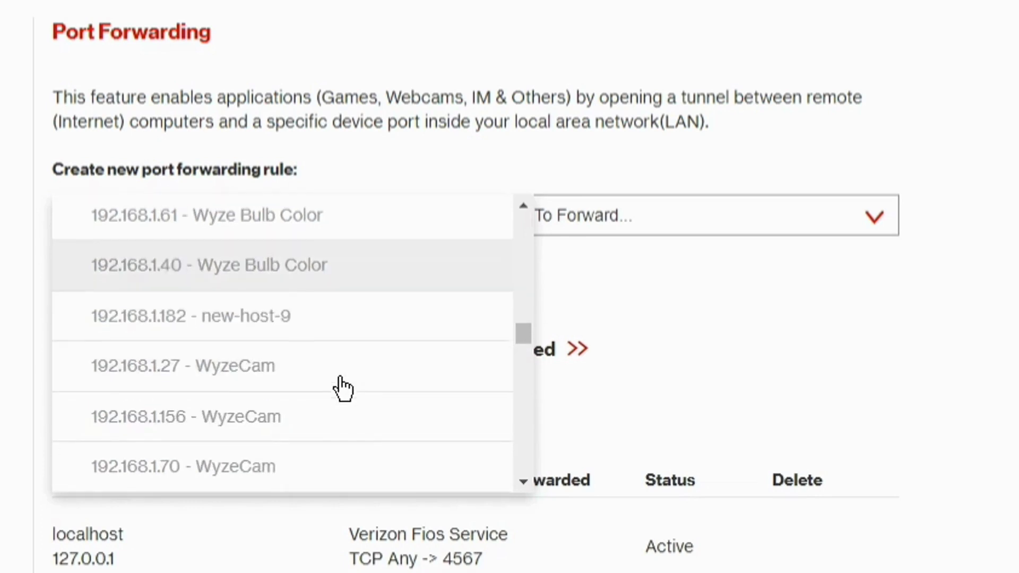
pyautogui.scroll(-5, 296, 411)
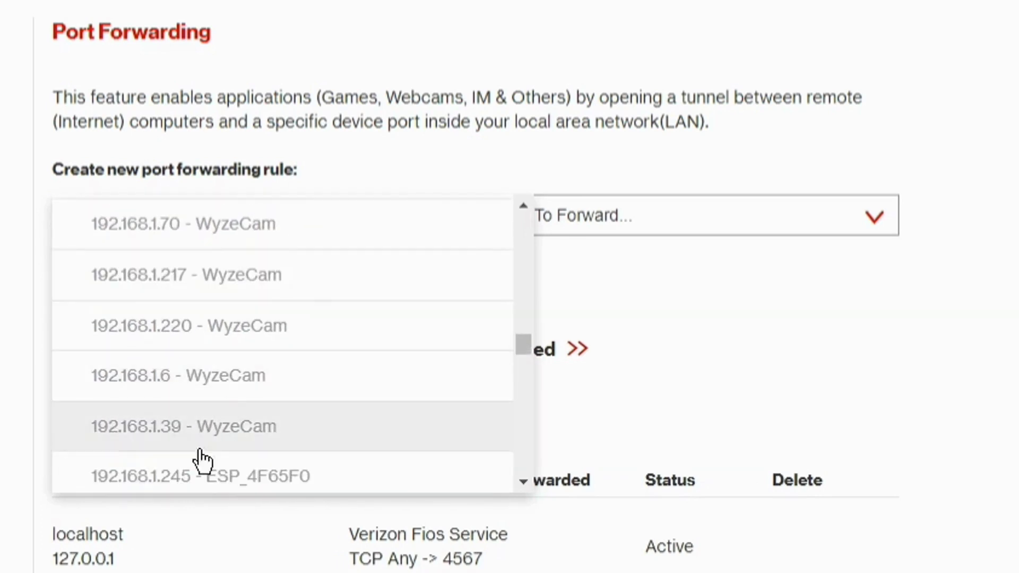
pyautogui.click(234, 443)
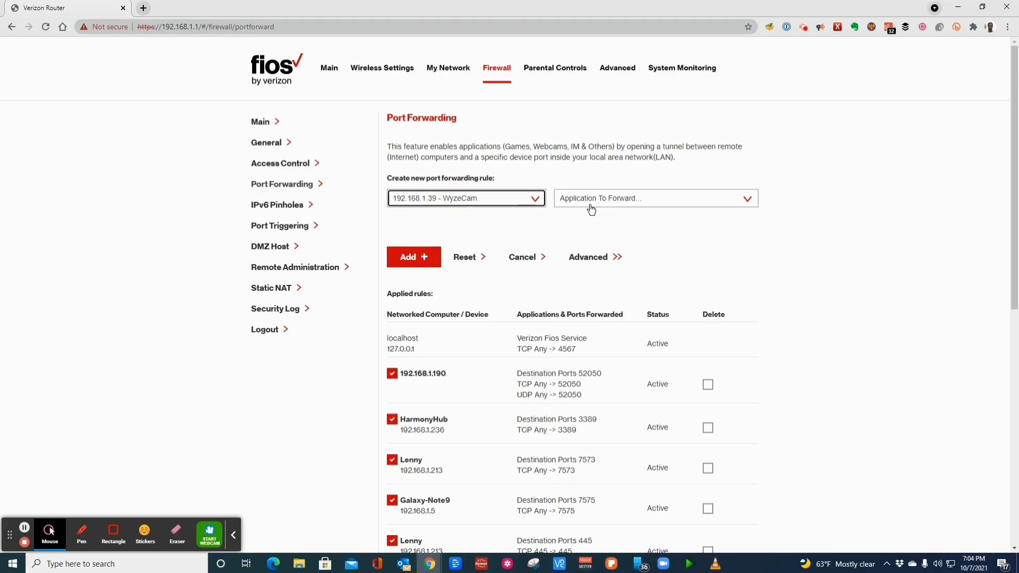
# Add the port forwarding rule for the WyzeCam with custom TCP port 554, and check it in the applied rules list
pyautogui.click(612, 202)
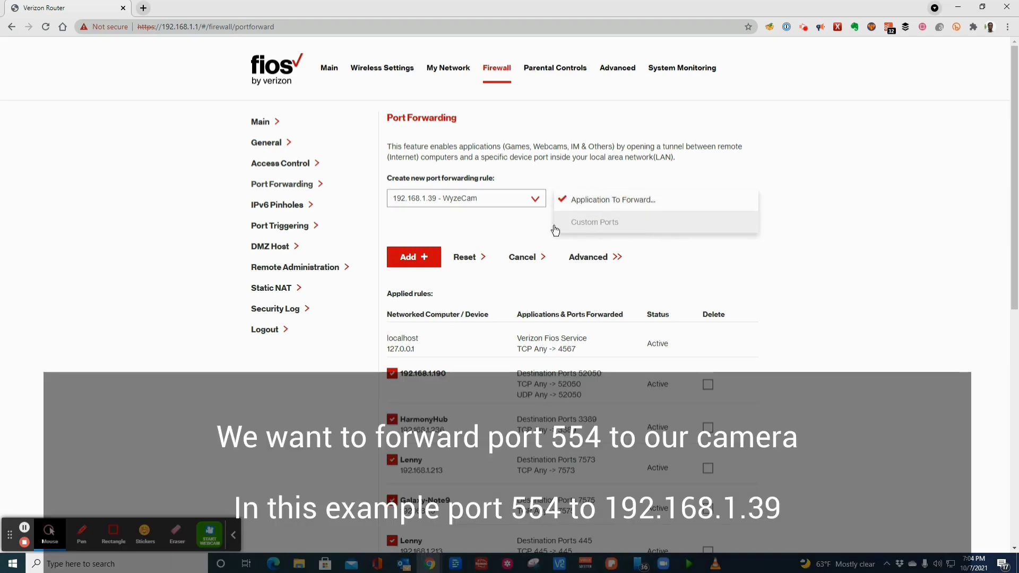
pyautogui.click(607, 224)
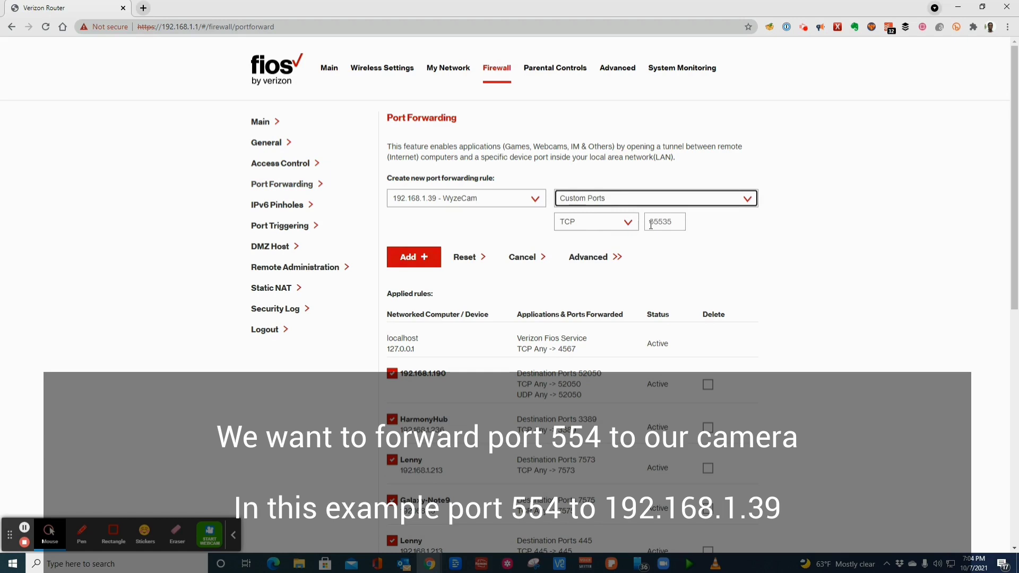
pyautogui.doubleClick(674, 222)
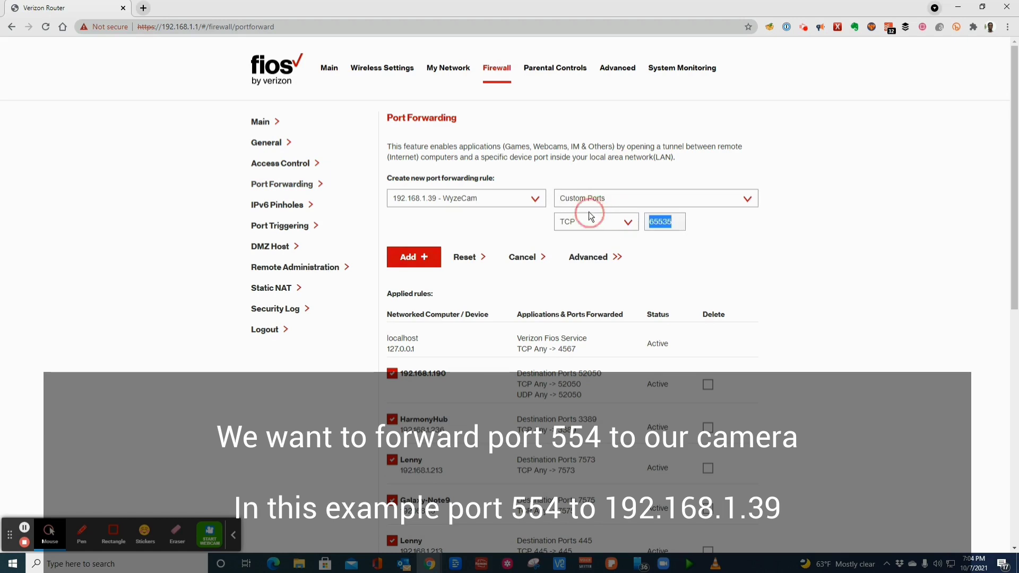
pyautogui.write('554')
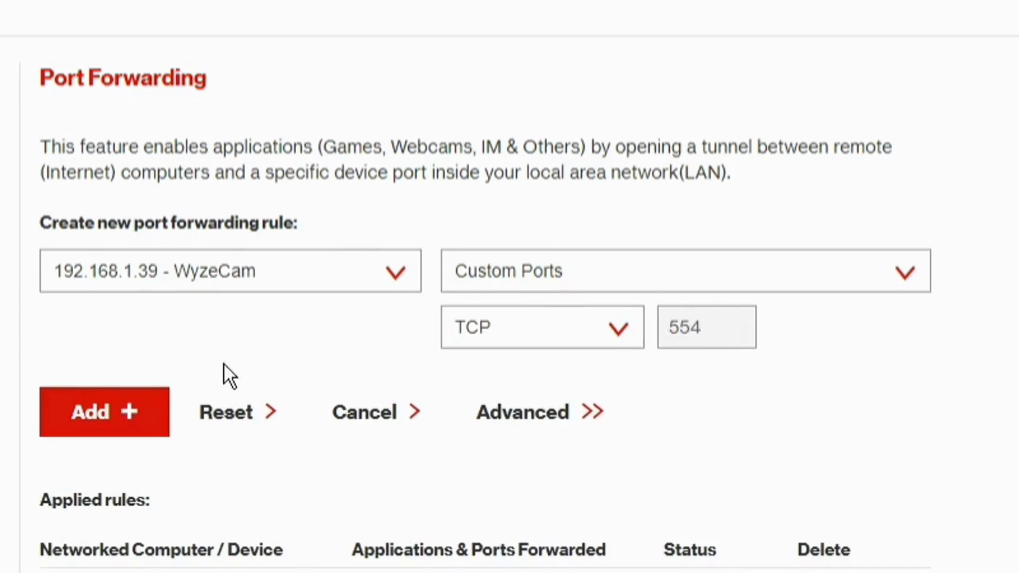
pyautogui.click(100, 422)
pyautogui.scroll(-2, 530, 259)
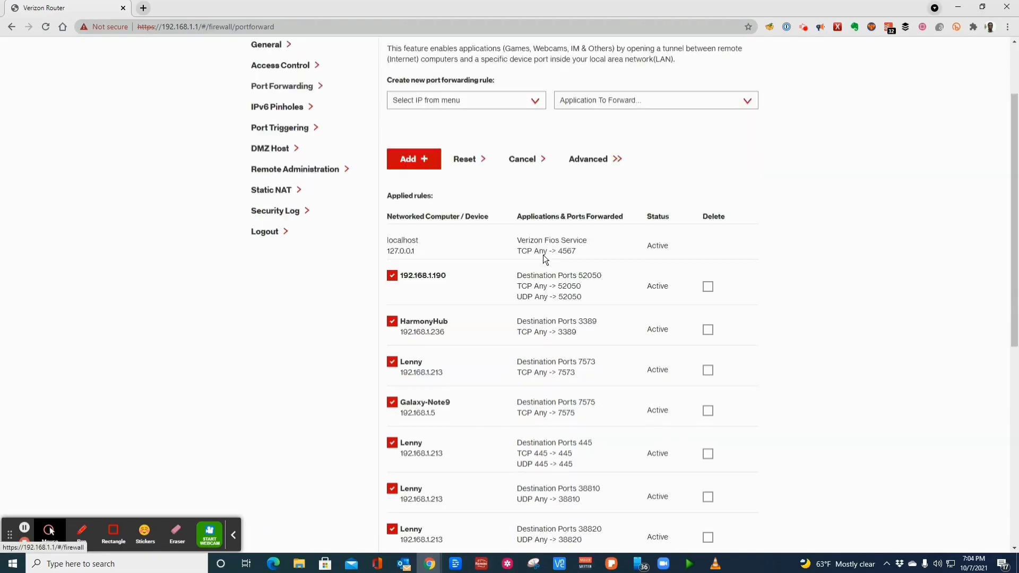
pyautogui.scroll(-7, 543, 255)
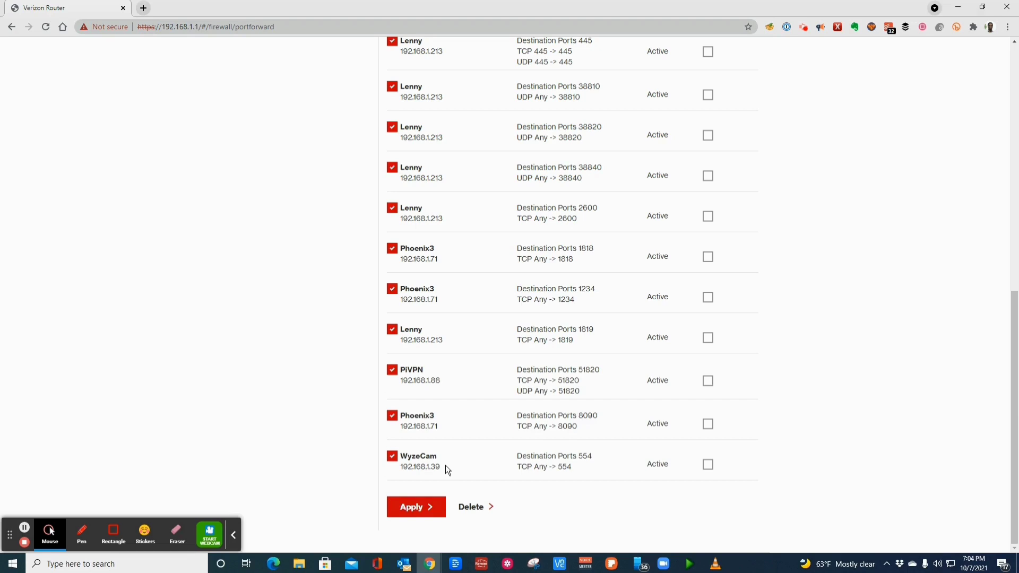
# Look up the public IP address at ipchicken.com, and paste the camera's RTSP link with its username and password into a new Notepad document
pyautogui.click(297, 27)
pyautogui.press('BackSpace')
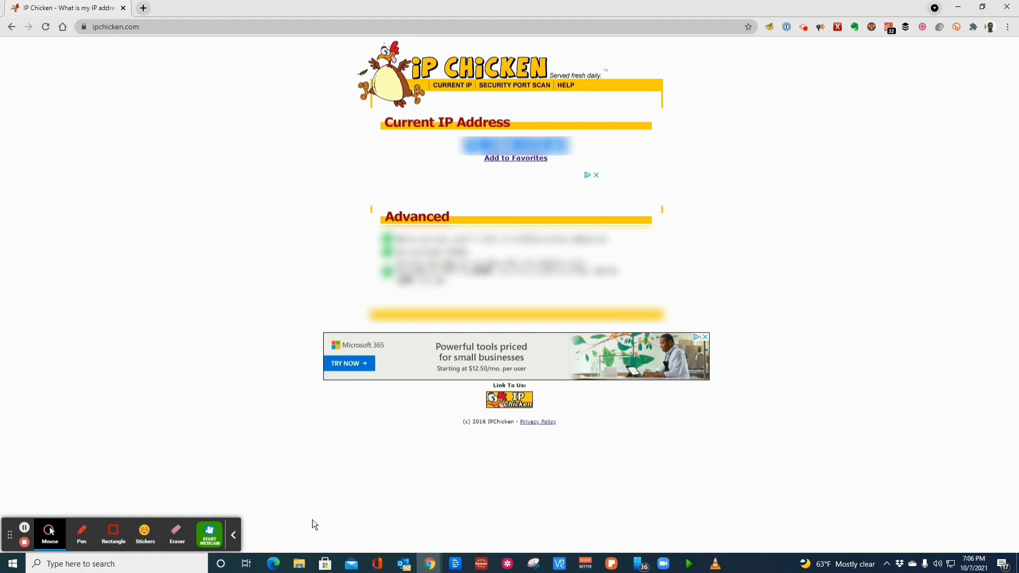
pyautogui.click(86, 564)
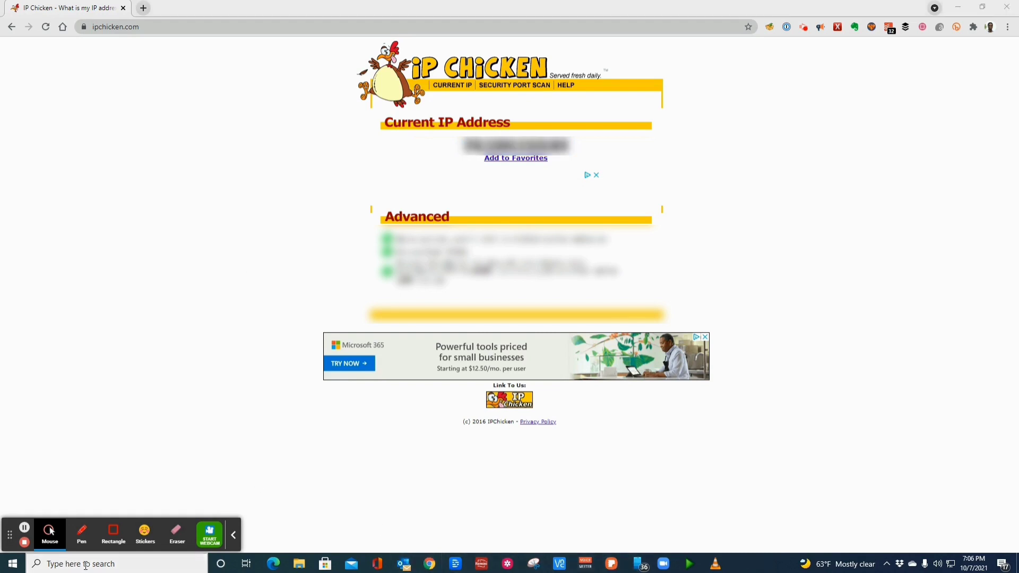
pyautogui.write('note')
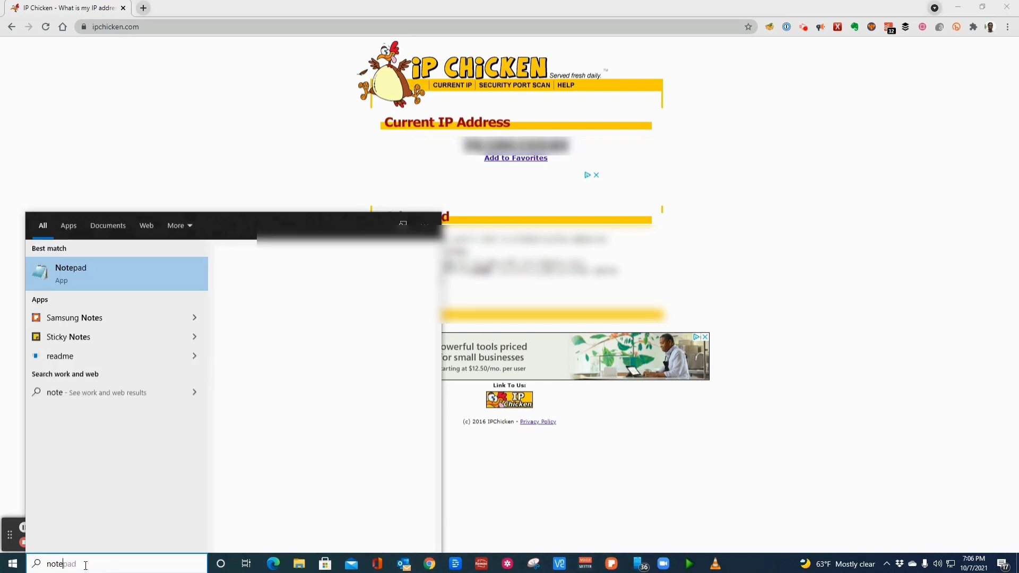
pyautogui.click(103, 275)
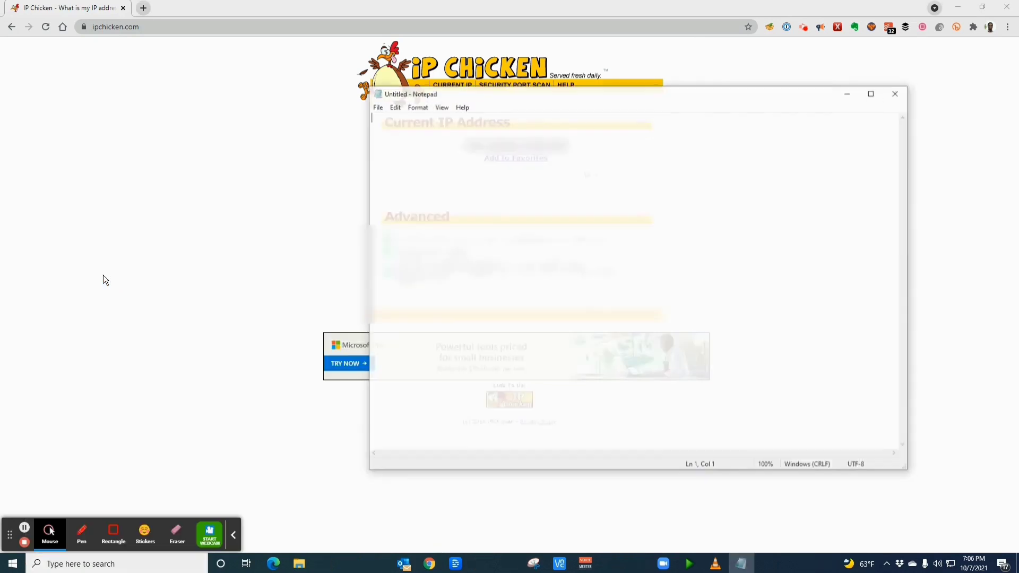
pyautogui.hotkey('ctrl', 'v')
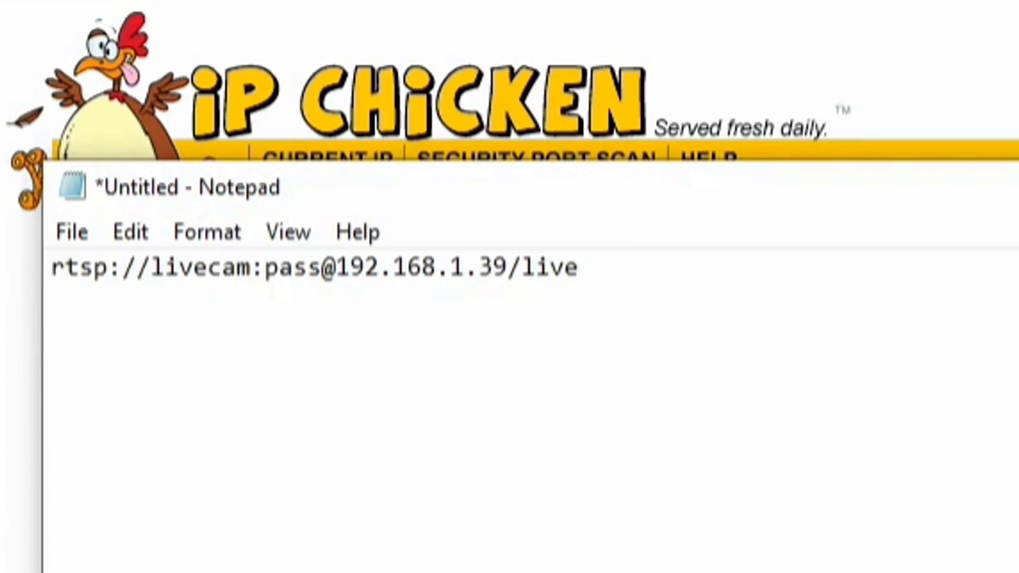
# Replace the camera's local IP address in the RTSP link with the public address 100.200.100.50
pyautogui.press('Left')
pyautogui.press('Left')
pyautogui.press('Left')
pyautogui.press('Left')
pyautogui.press('Left')
pyautogui.press('BackSpace')
pyautogui.press('BackSpace')
pyautogui.press('BackSpace')
pyautogui.press('BackSpace')
pyautogui.press('BackSpace')
pyautogui.press('BackSpace')
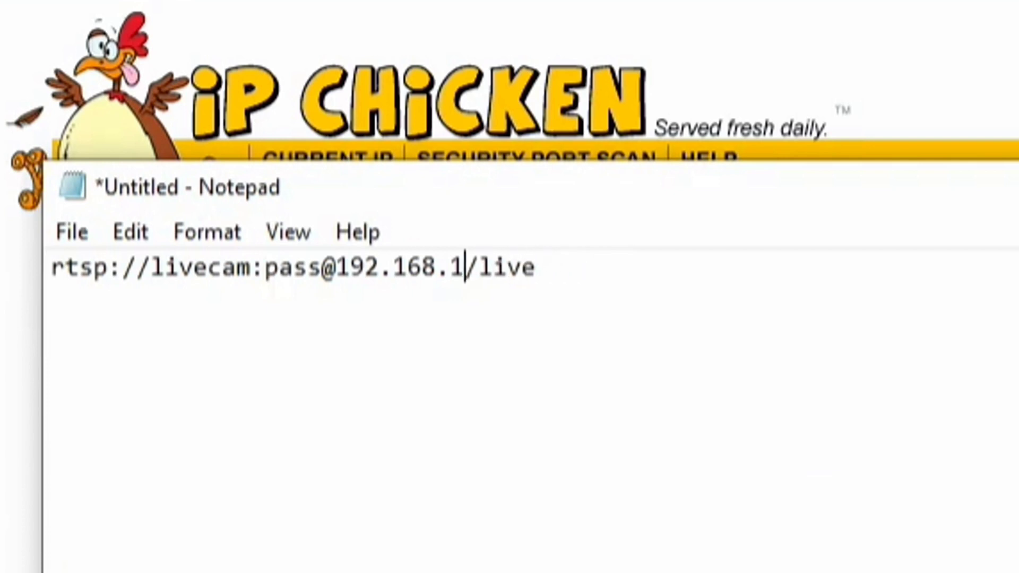
pyautogui.press('BackSpace')
pyautogui.press('BackSpace')
pyautogui.press('BackSpace')
pyautogui.press('BackSpace')
pyautogui.press('BackSpace')
pyautogui.press('BackSpace')
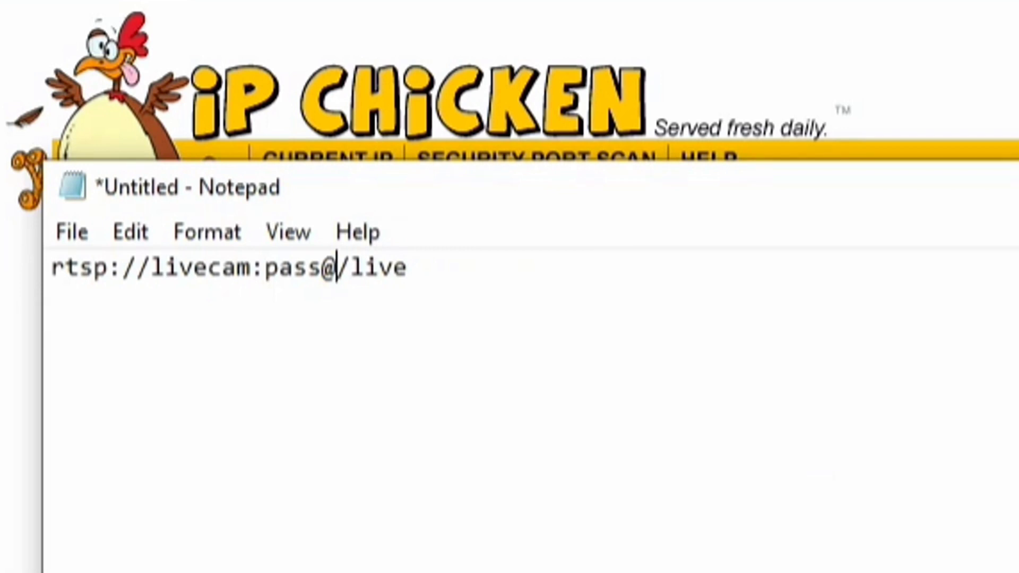
pyautogui.write('100.')
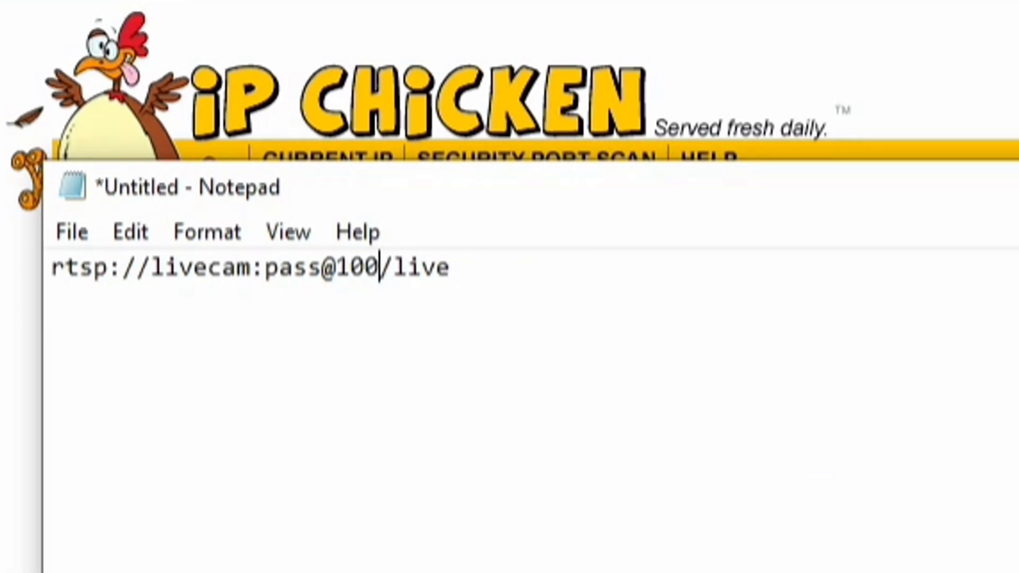
pyautogui.write('200.100.')
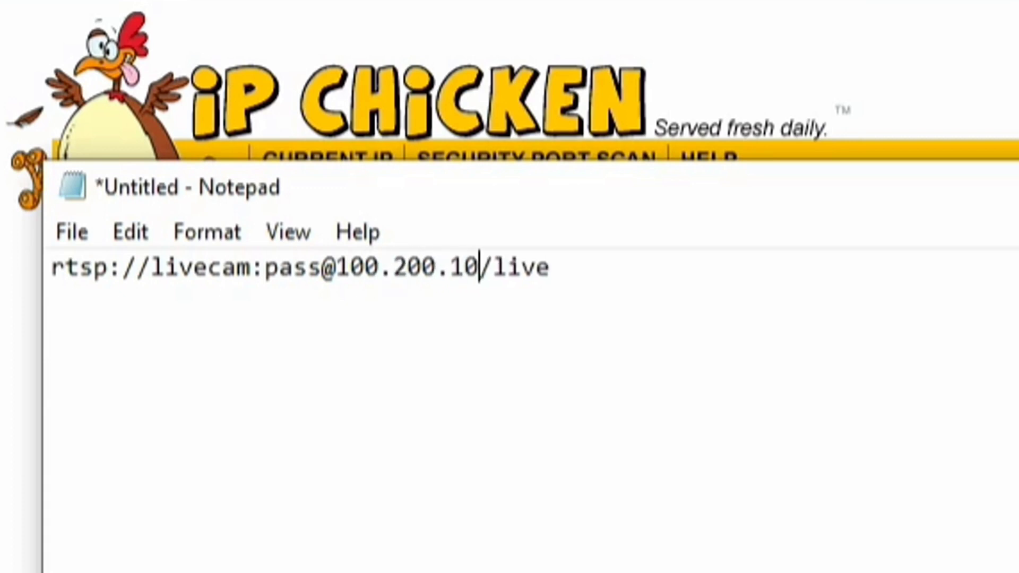
pyautogui.write('50')
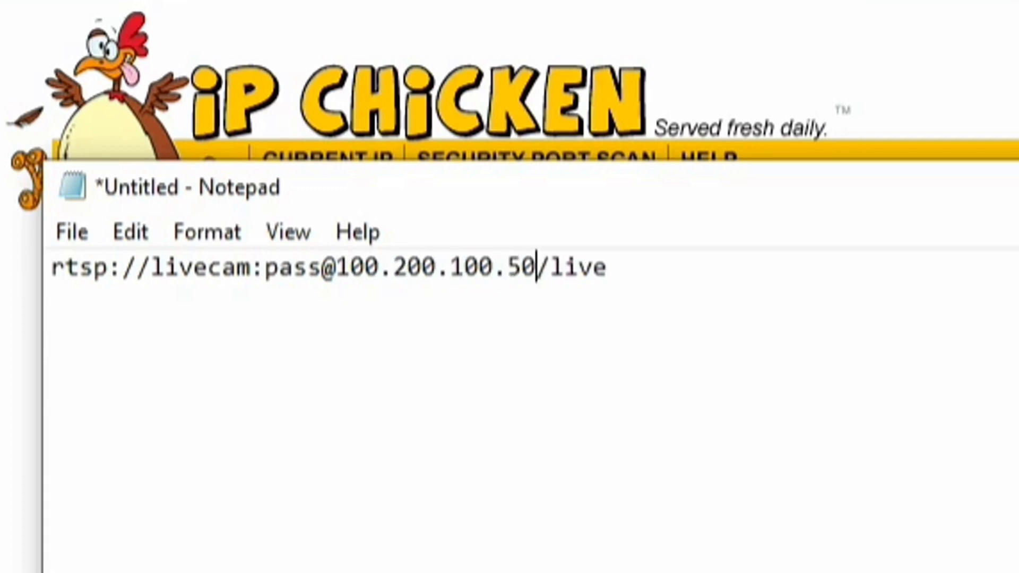
# Add port :554 after the public IP address in the RTSP link
pyautogui.write(':55')
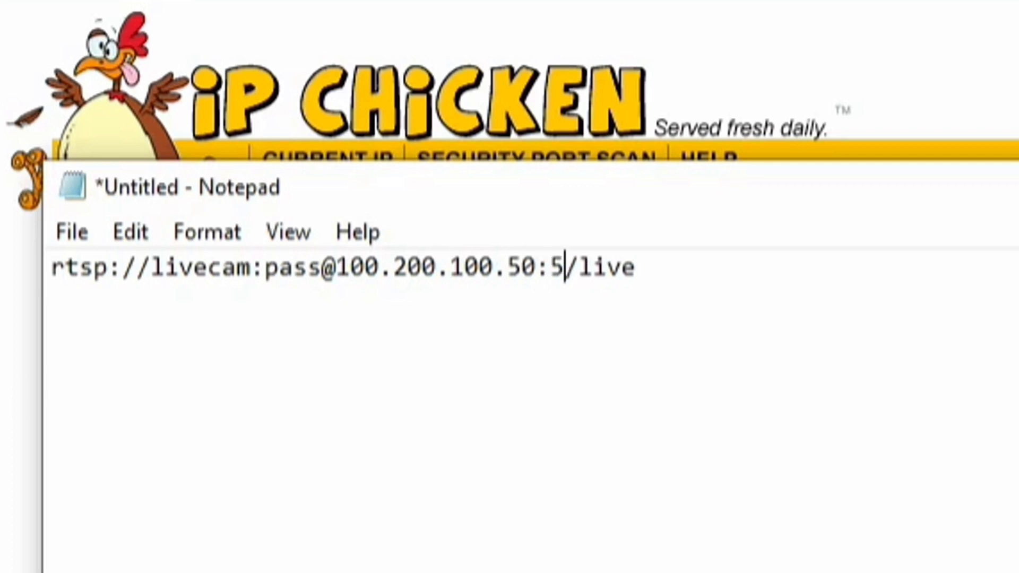
pyautogui.write('4')
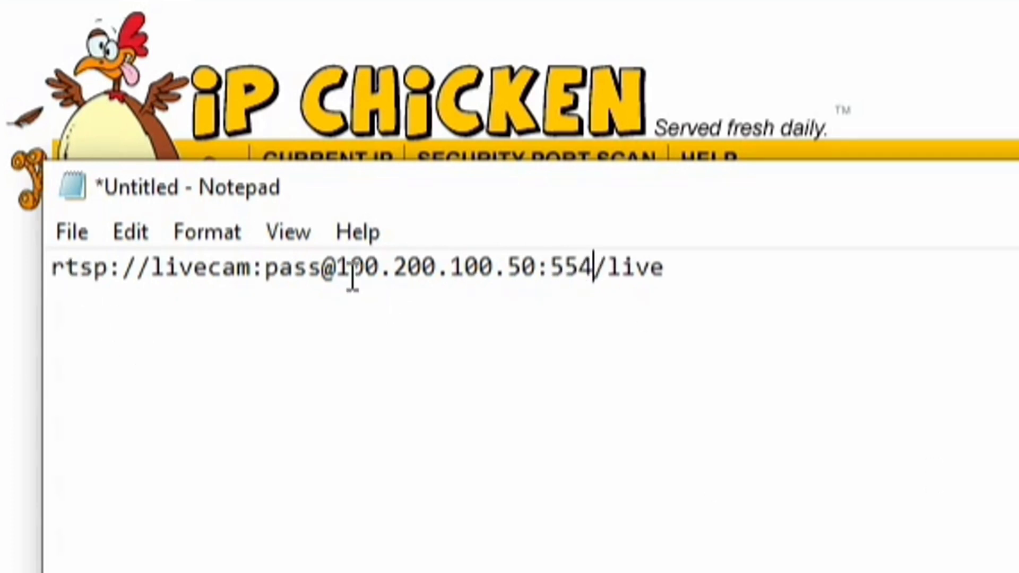
pyautogui.moveTo(336, 253); pyautogui.dragTo(592, 264)
pyautogui.click(549, 264)
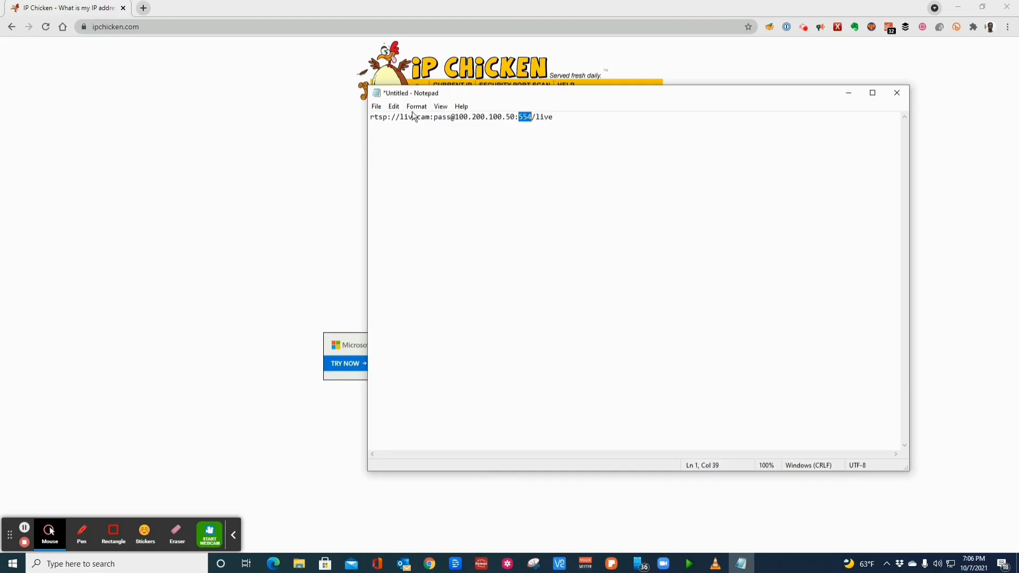
# Switch to Chrome, open rtsp.me, dismiss the Outlook notification, and review the pricing plans before returning to the broadcast form
pyautogui.click(154, 27)
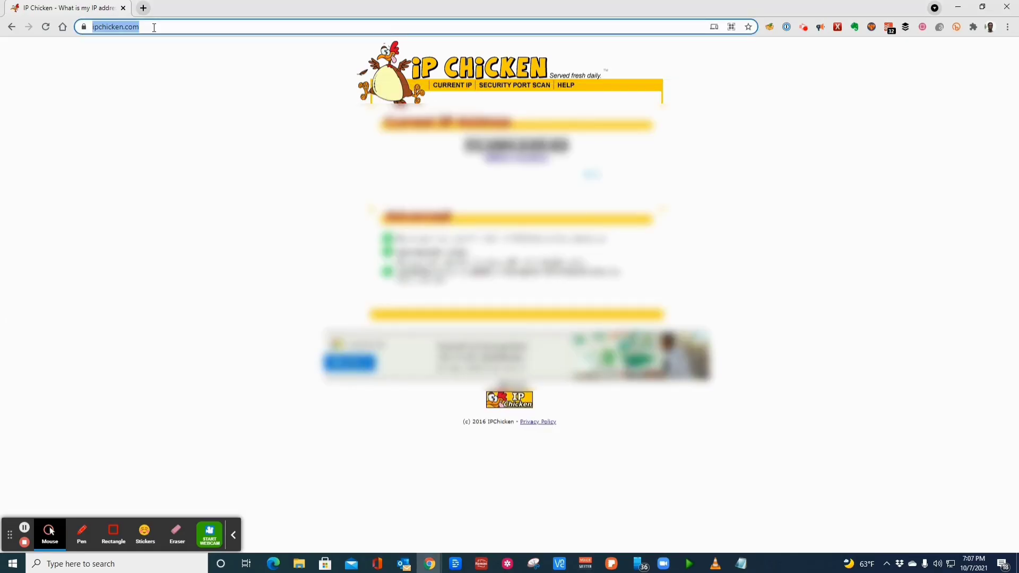
pyautogui.write('rtsp')
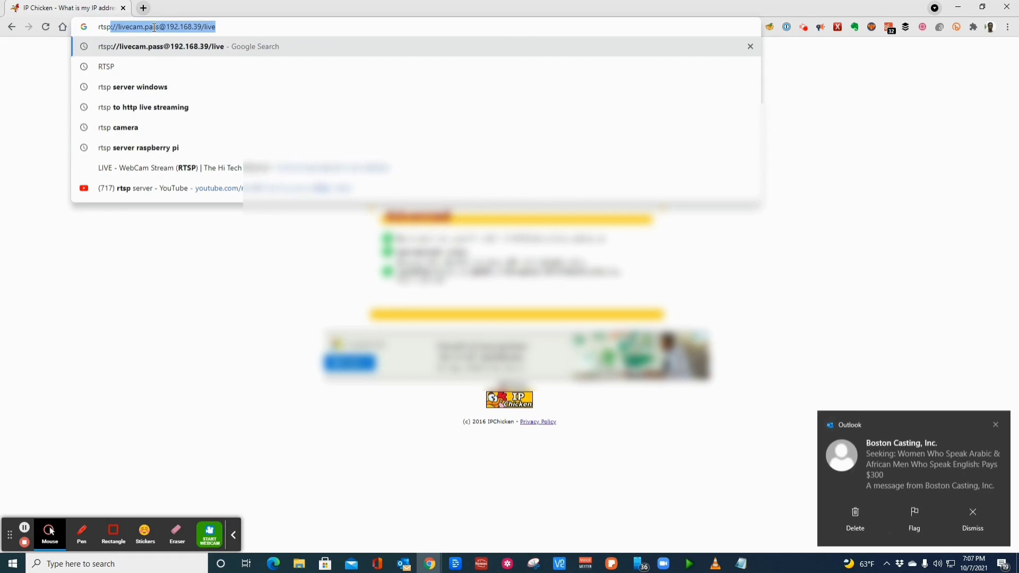
pyautogui.write('.me')
pyautogui.press('Return')
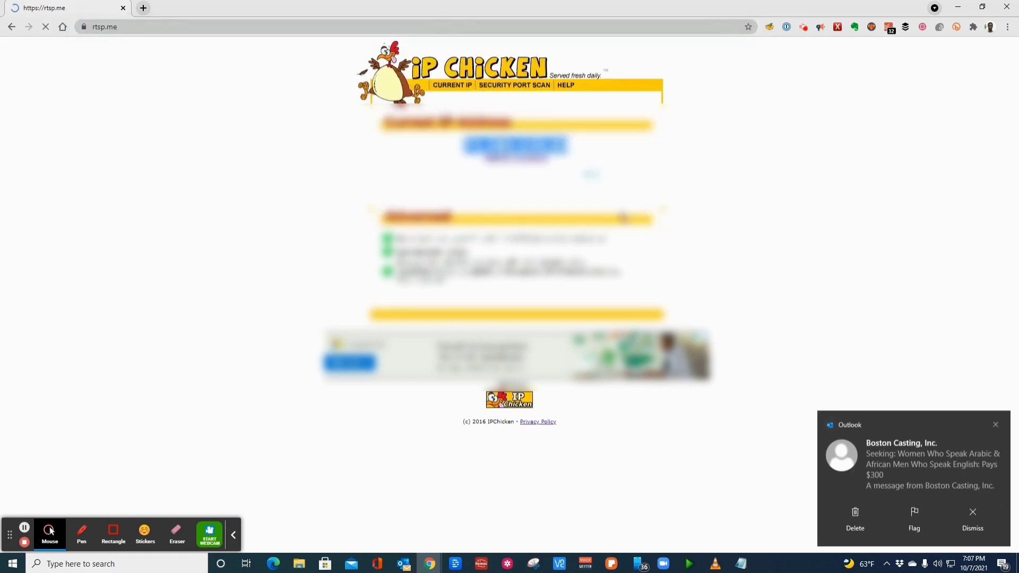
pyautogui.click(995, 424)
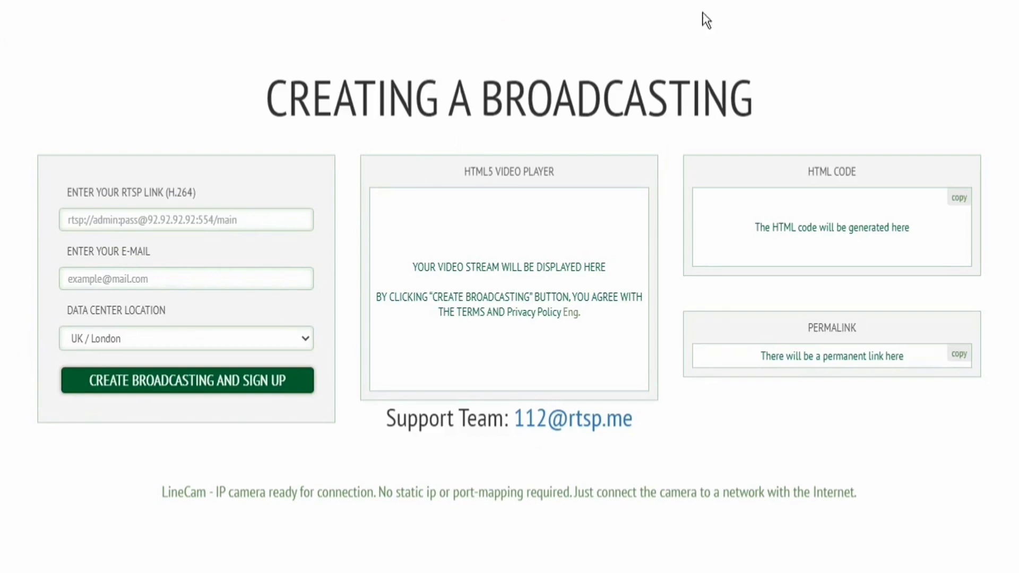
pyautogui.scroll(-10, 354, 190)
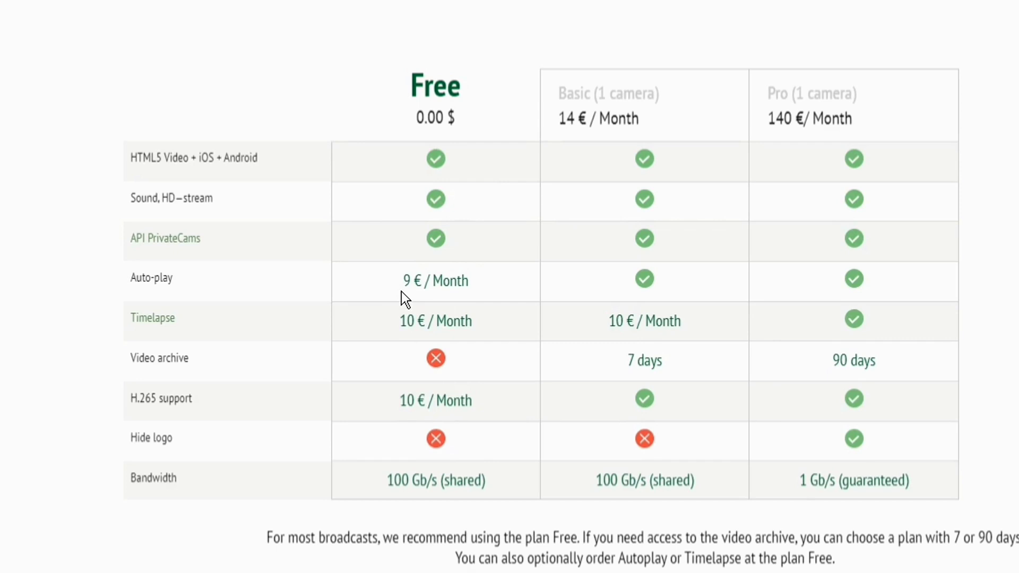
pyautogui.scroll(10, 217, 196)
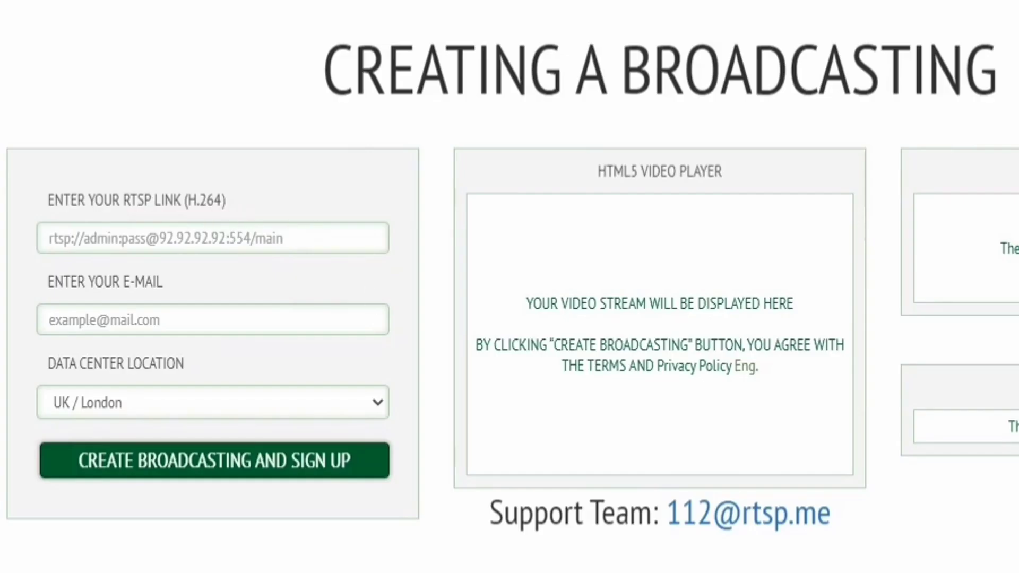
# Copy the complete RTSP link, including its password, from Notepad into the RTSP link field of the rtsp.me form
pyautogui.hotkey('alt', 'Tab')
pyautogui.moveTo(591, 230); pyautogui.dragTo(148, 212)
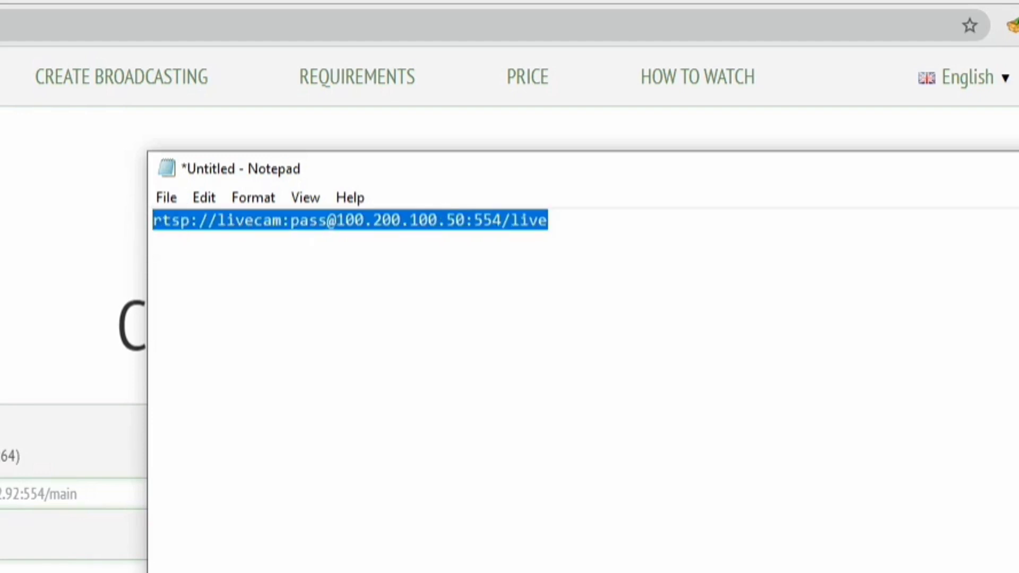
pyautogui.hotkey('ctrl', 'c')
pyautogui.hotkey('alt', 'Tab')
pyautogui.hotkey('ctrl', 'v')
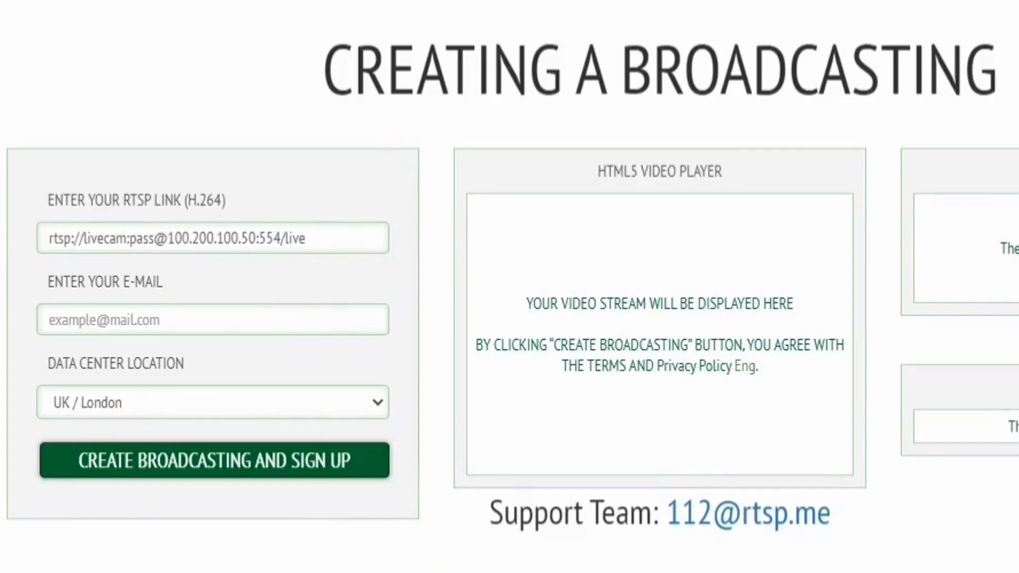
# Complete the broadcast form with the contact e-mail and the USA / Miami data center, and create the broadcast
pyautogui.click(216, 320)
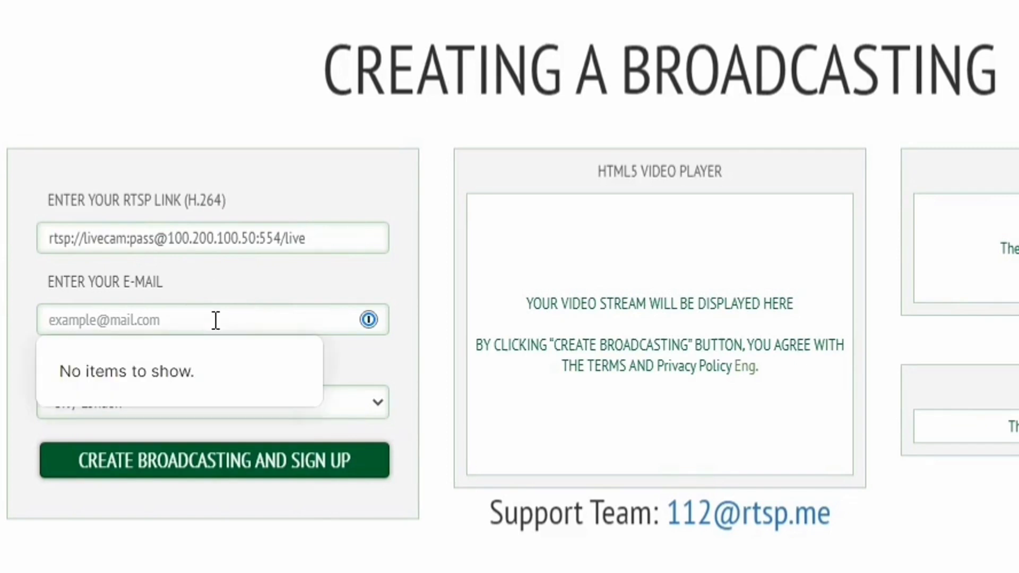
pyautogui.press('Tab')
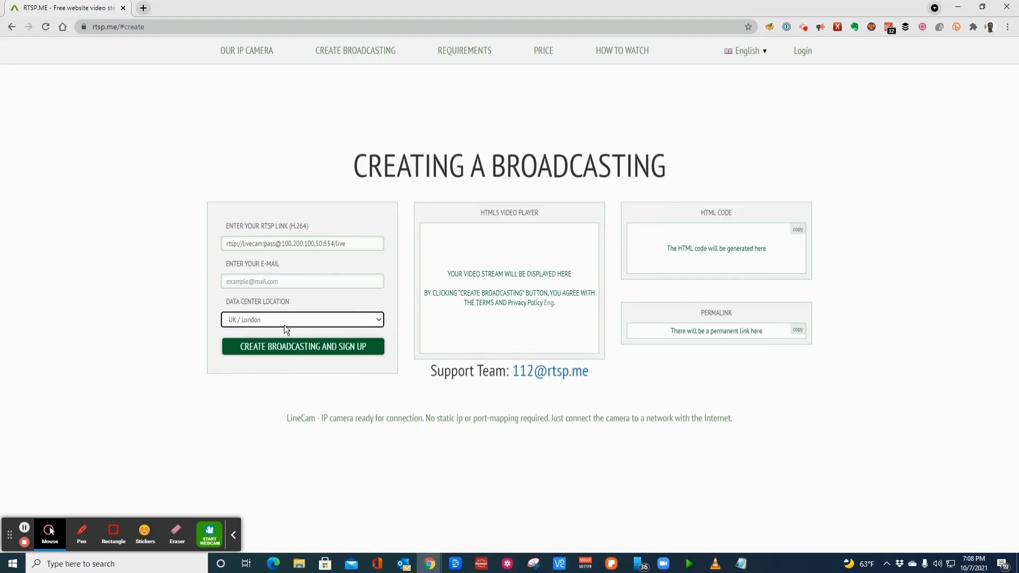
pyautogui.click(175, 414)
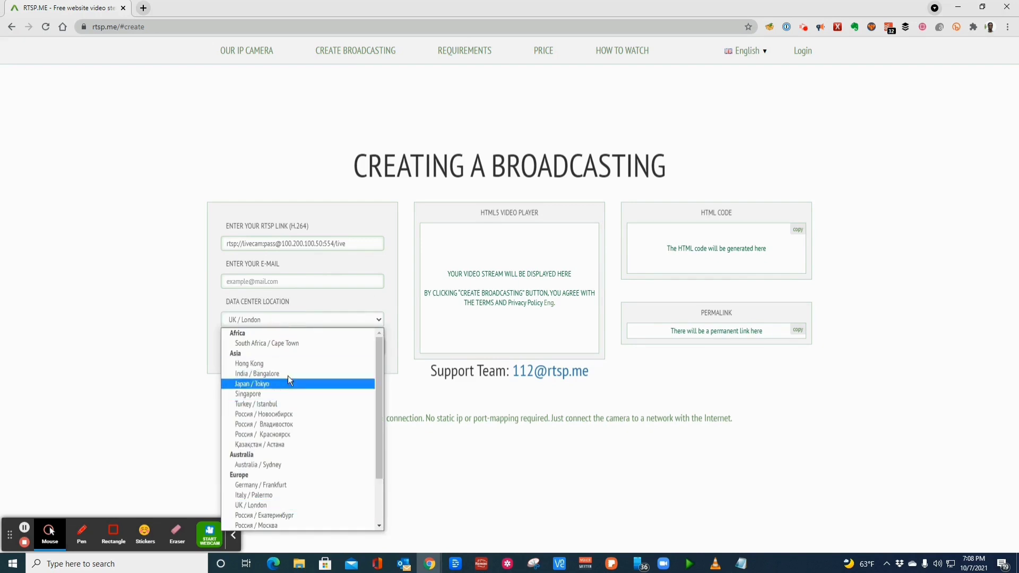
pyautogui.scroll(-1, 288, 366)
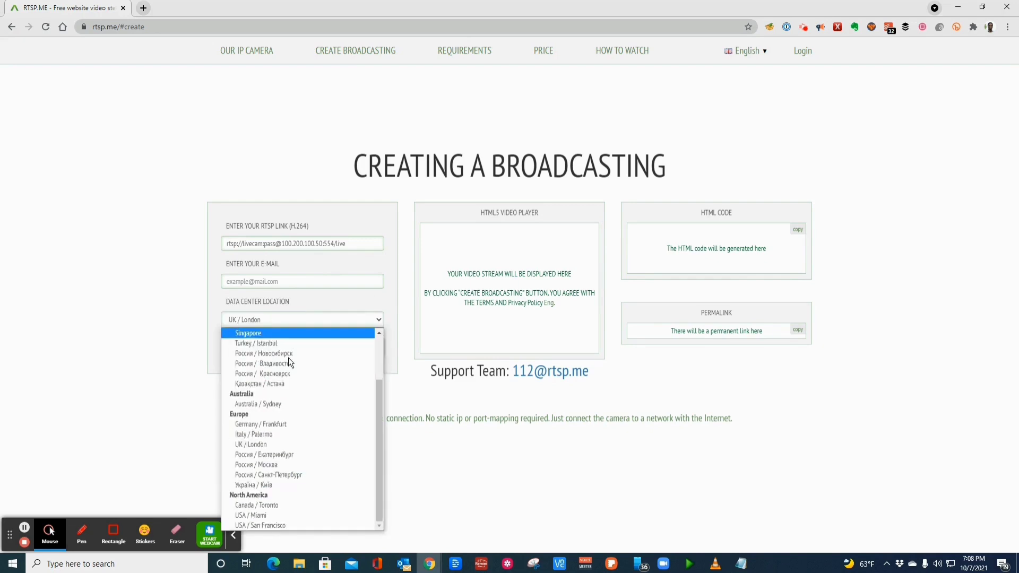
pyautogui.click(295, 515)
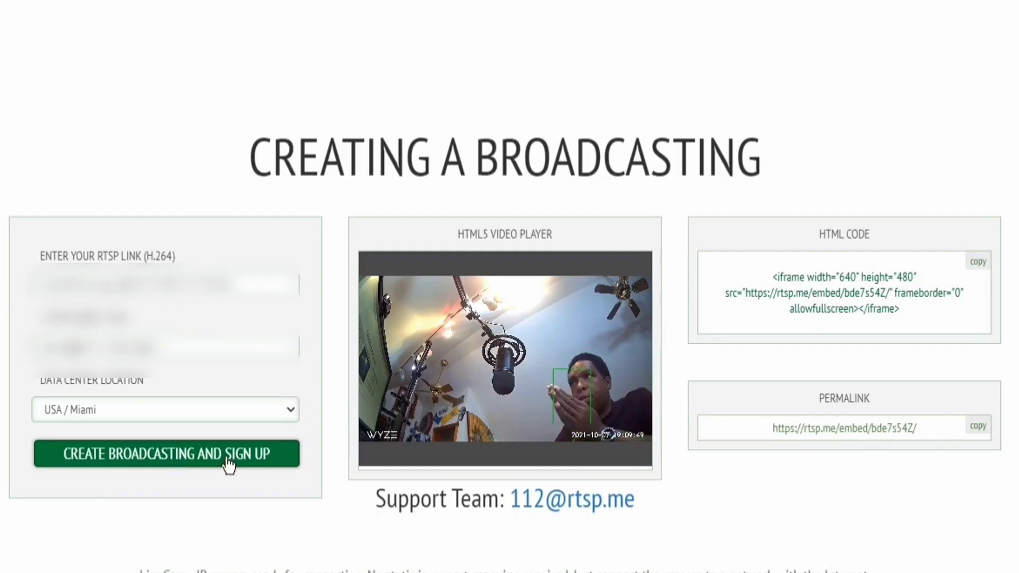
pyautogui.moveTo(526, 342)
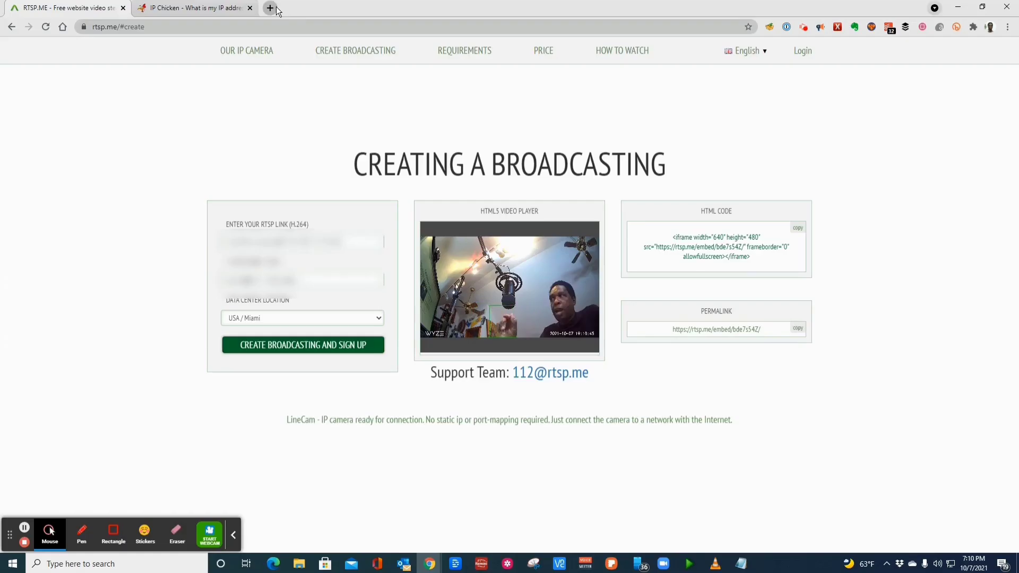
pyautogui.click(271, 9)
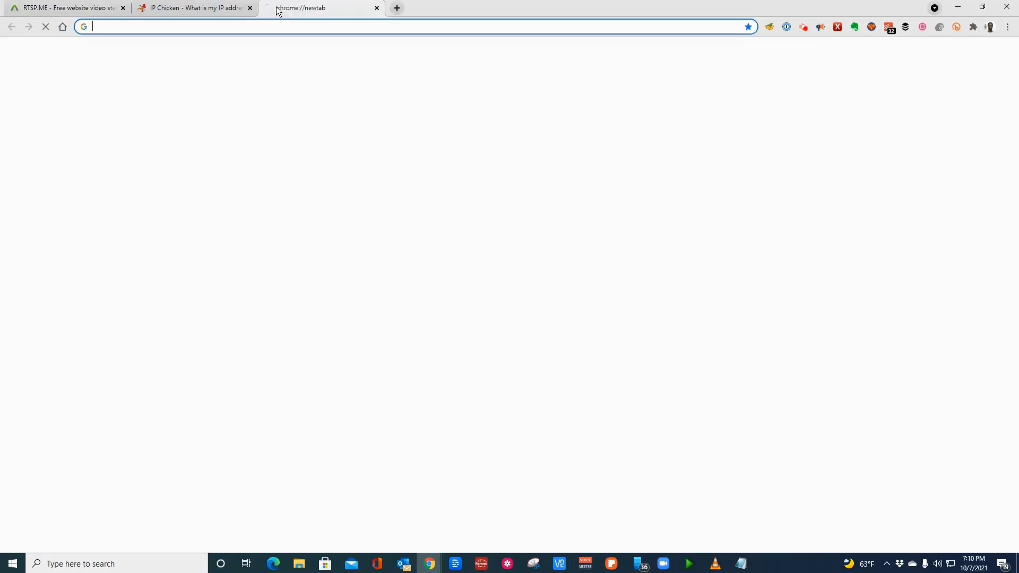
pyautogui.click(248, 26)
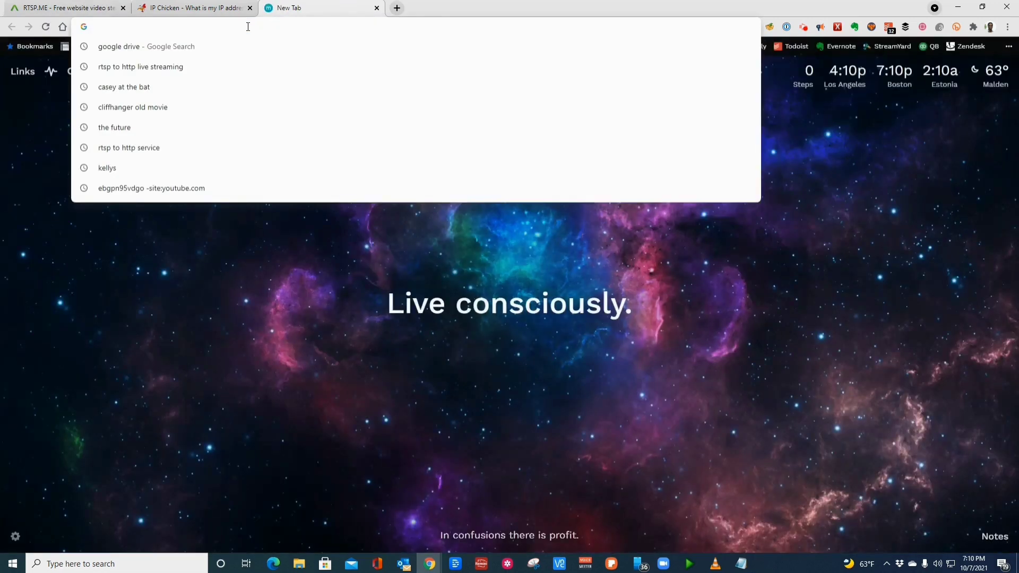
pyautogui.write('https://rtsp.me/embed/bde7s54Z/')
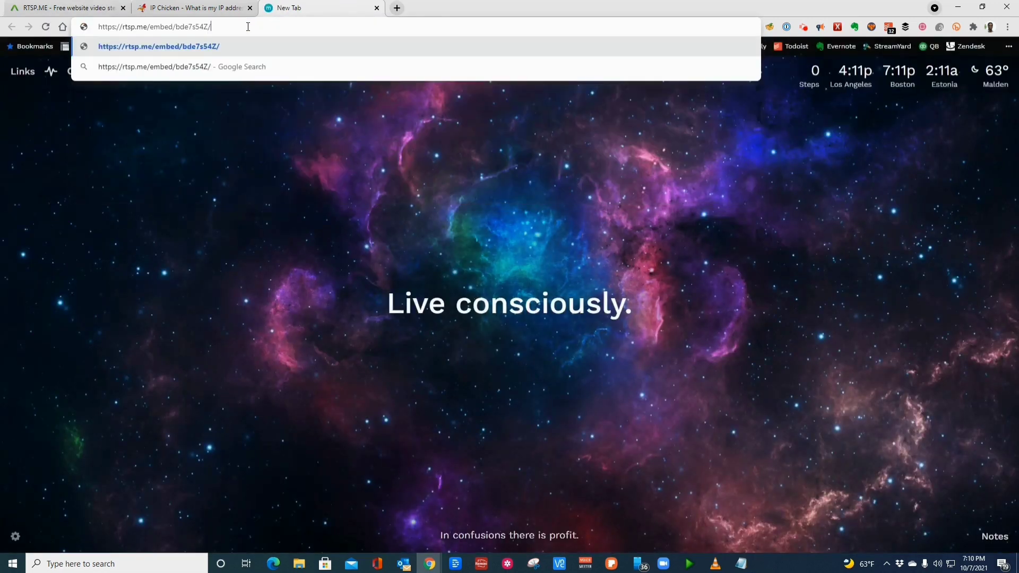
pyautogui.press('Return')
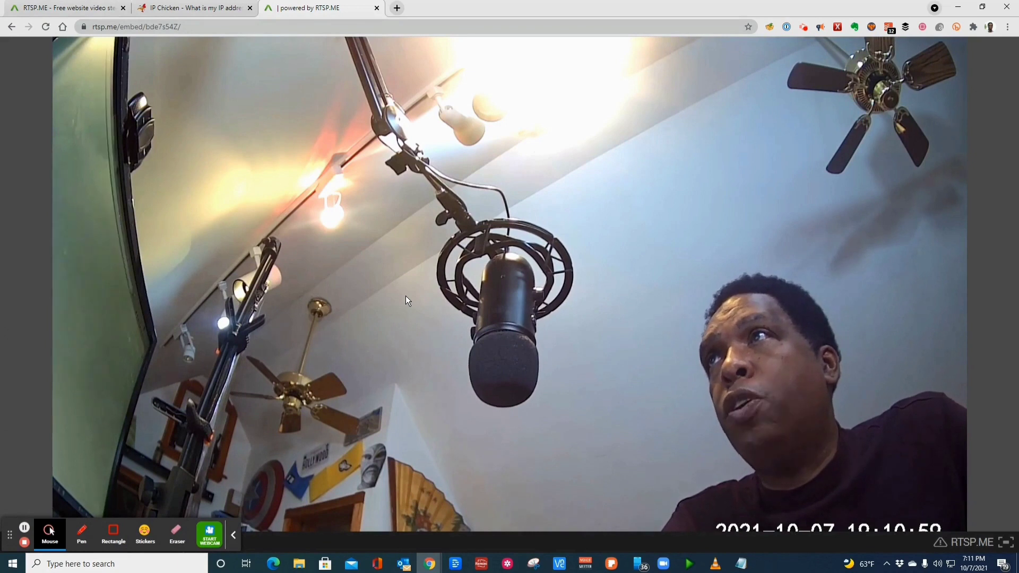
# Return to the rtsp.me broadcast page and copy the iframe HTML code for embedding the stream
pyautogui.click(69, 8)
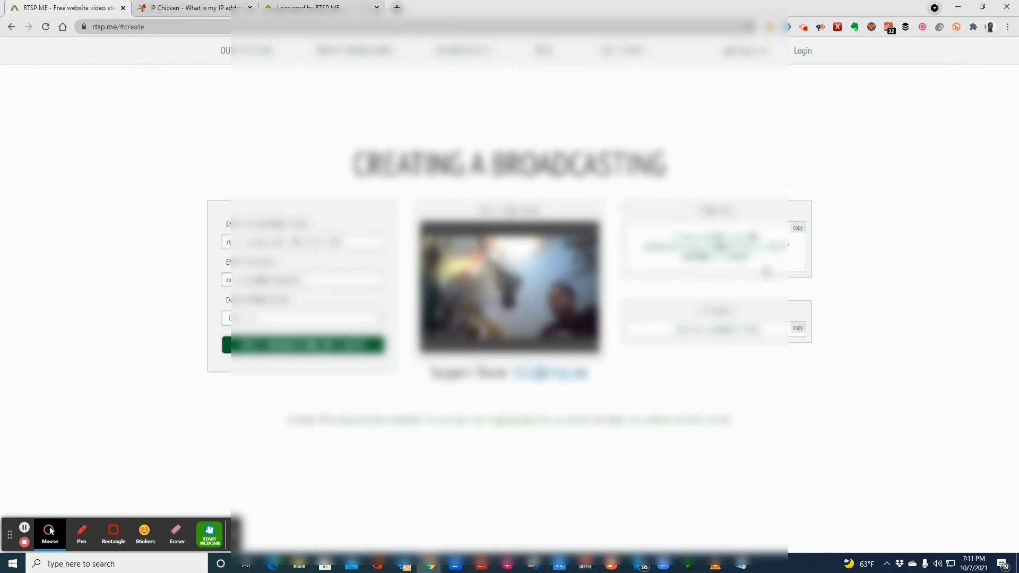
pyautogui.moveTo(752, 260); pyautogui.dragTo(703, 255)
pyautogui.click(800, 231)
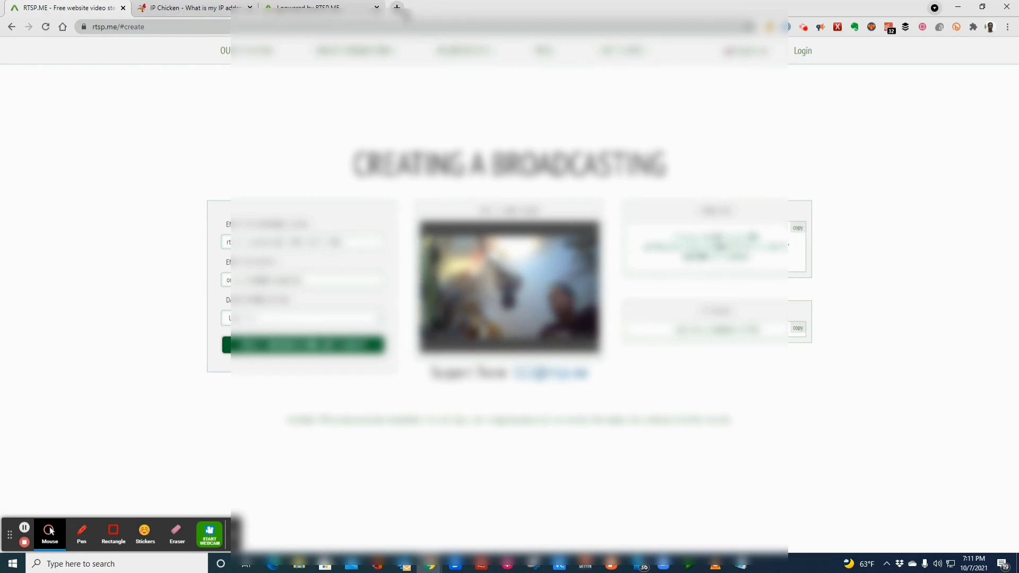
# Open wix.com in a new browser tab and look through My Sites for The Hi Tech Nomad site
pyautogui.click(397, 7)
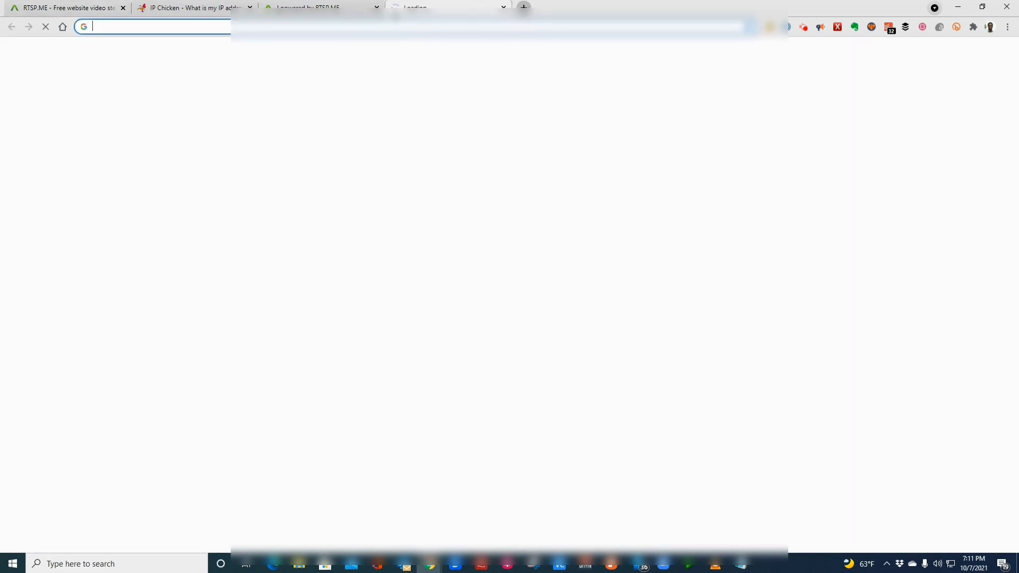
pyautogui.write('wix.com')
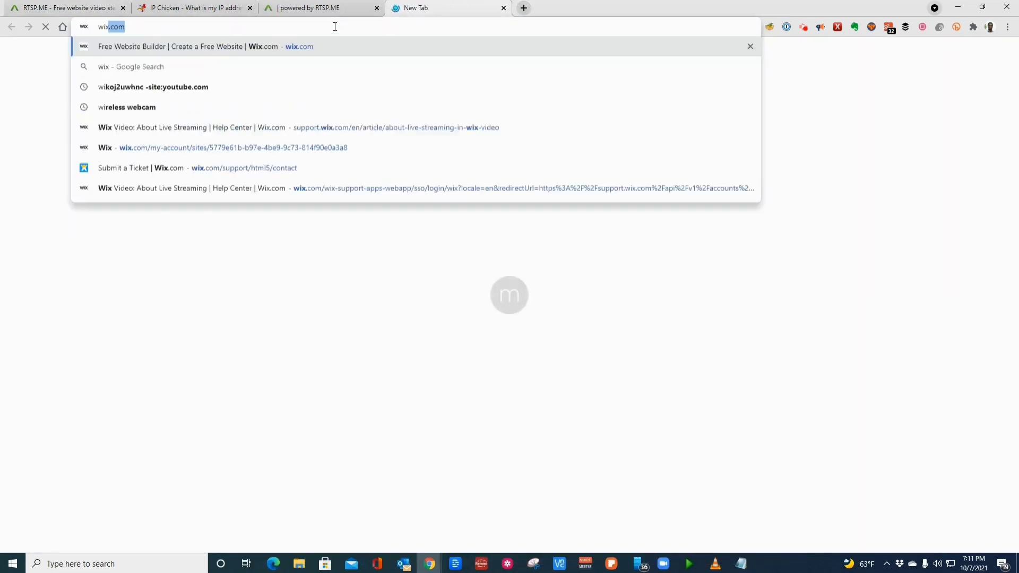
pyautogui.press('Return')
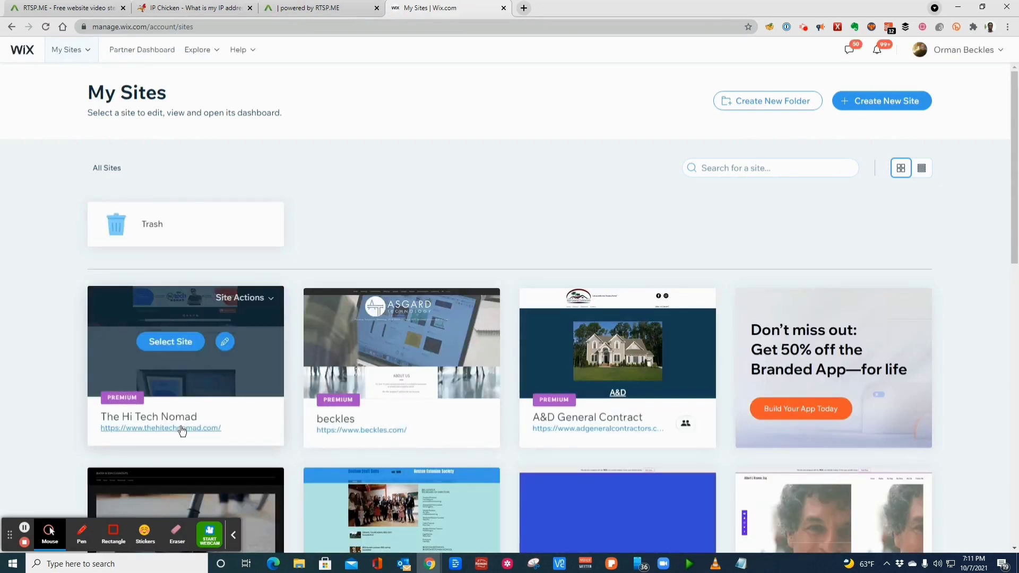
pyautogui.scroll(-5, 345, 316)
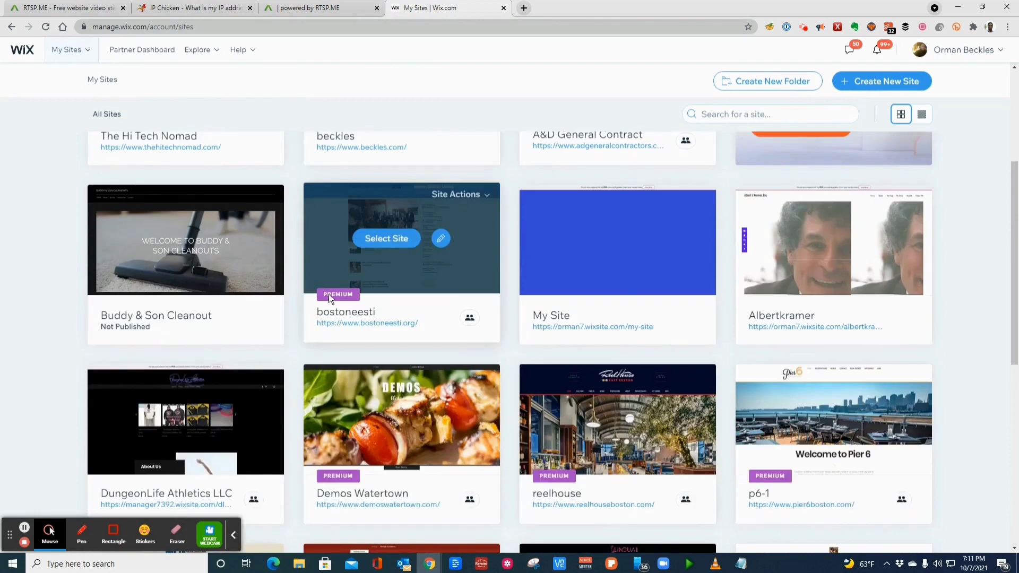
pyautogui.scroll(5, 685, 131)
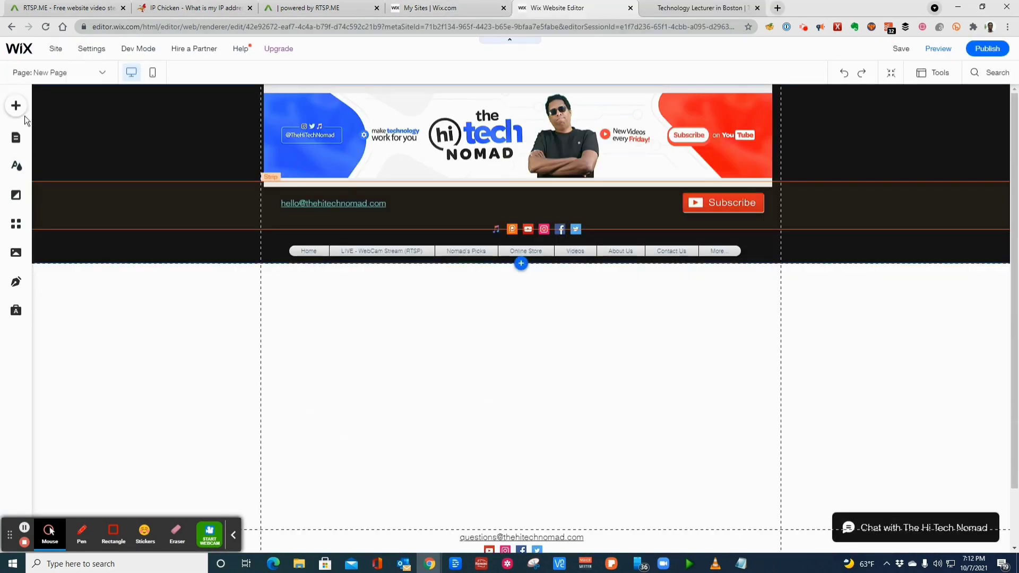
# Add an Embed a Widget HTML element to the new page and move it further below the navigation menu
pyautogui.click(17, 106)
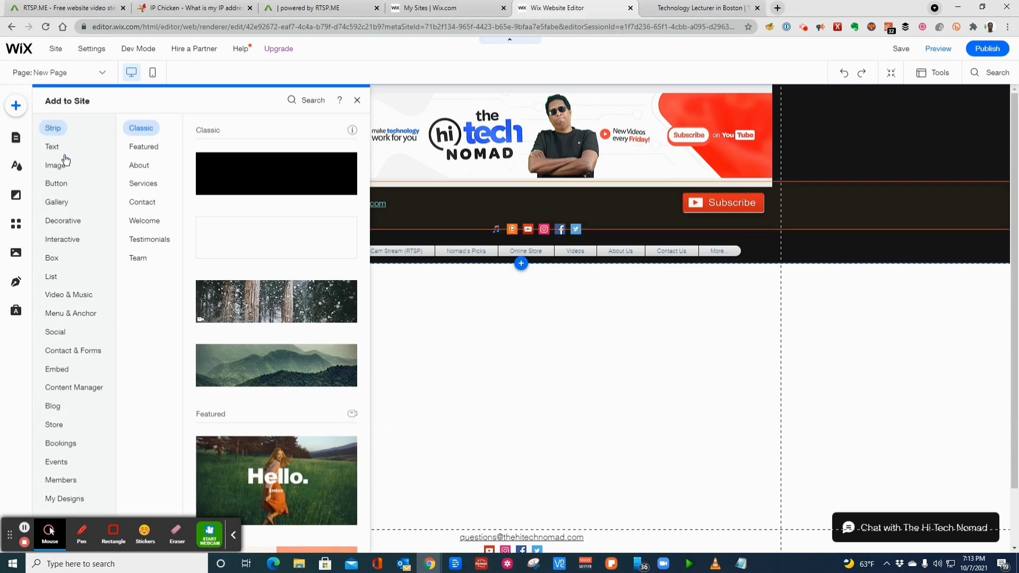
pyautogui.moveTo(59, 201)
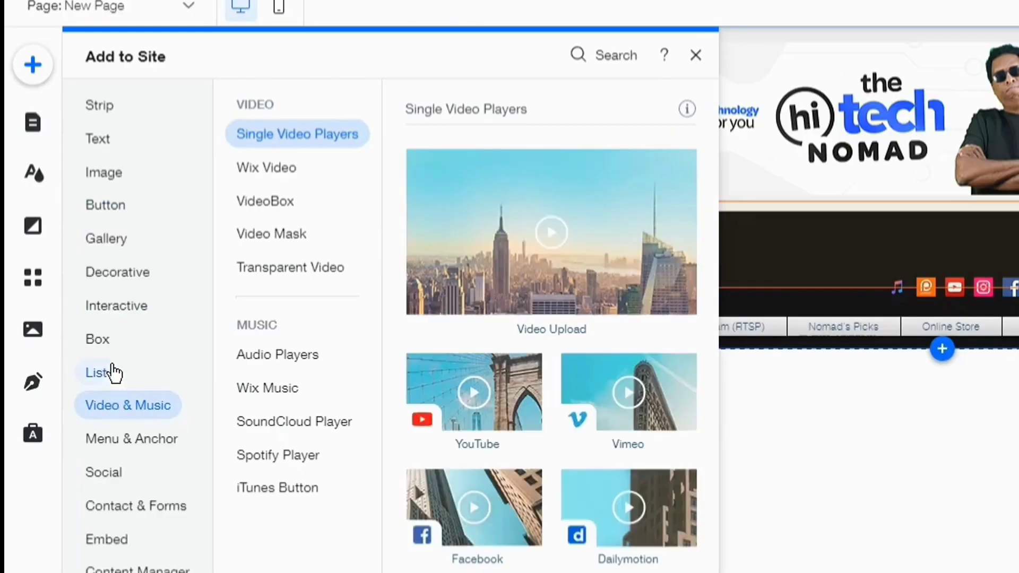
pyautogui.moveTo(107, 546)
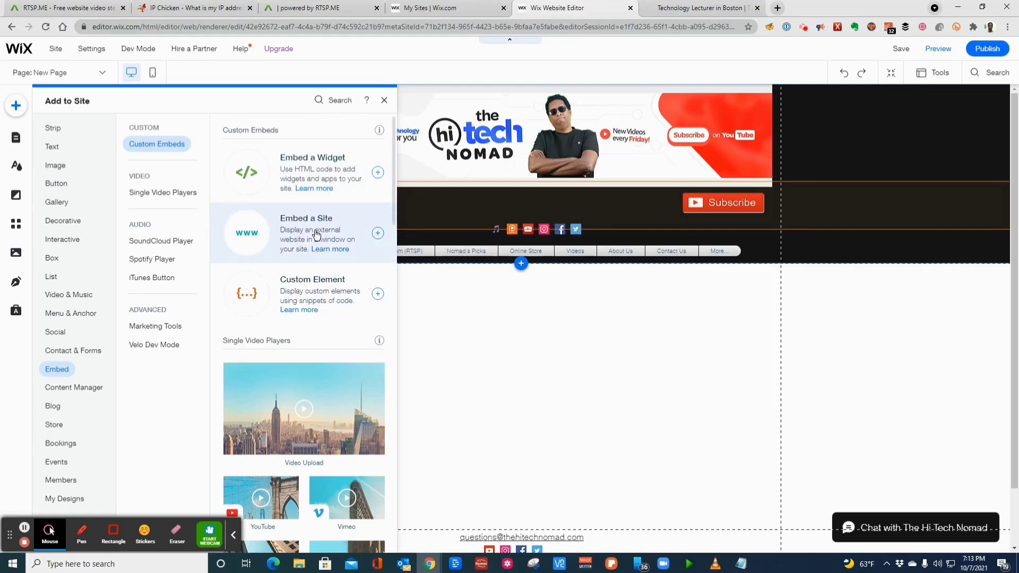
pyautogui.click(317, 179)
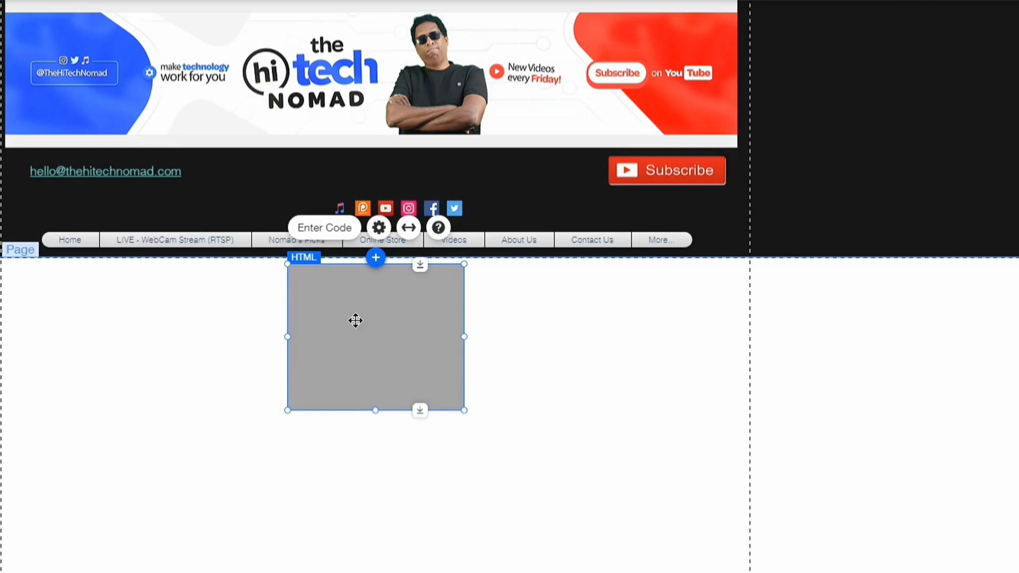
pyautogui.moveTo(355, 320); pyautogui.dragTo(358, 383)
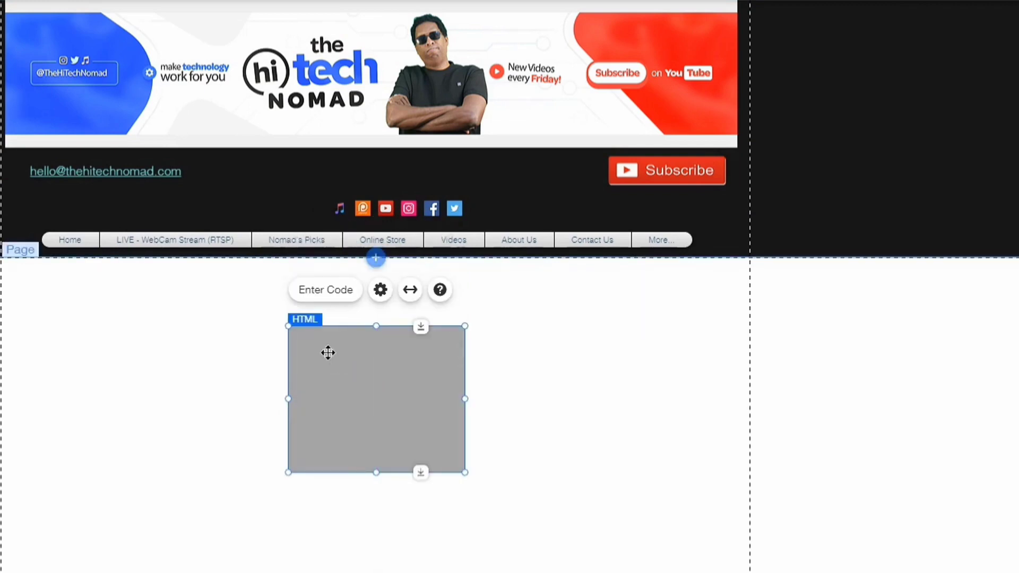
# Replace the HTML element's placeholder code with the copied 640 by 480 rtsp.me iframe code and apply it
pyautogui.click(331, 292)
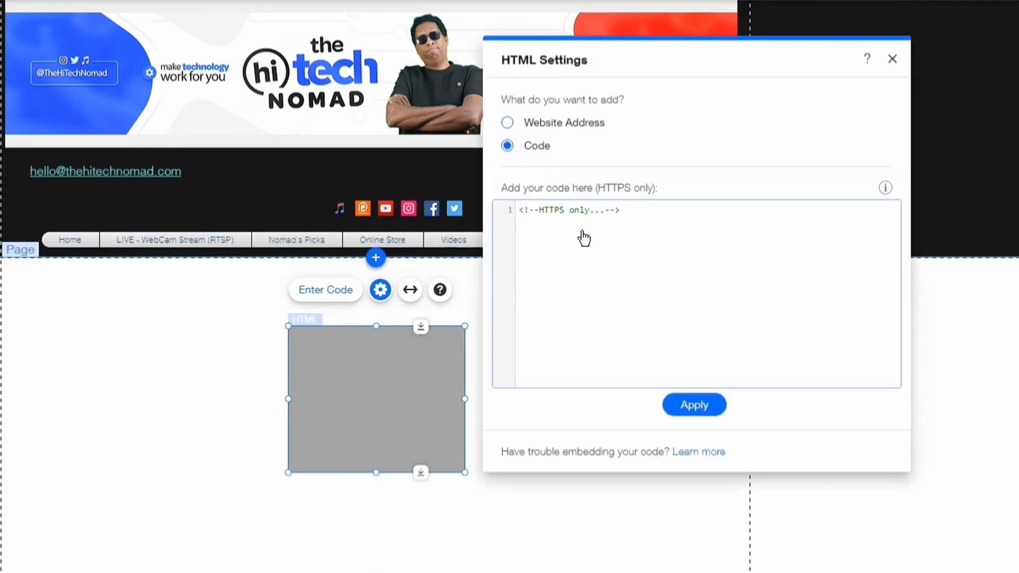
pyautogui.write('<iframe width="640" height="480" src="https://rtsp.me/embed/bde7s54Z/" frameborder="0" allowfullscreen></iframe>')
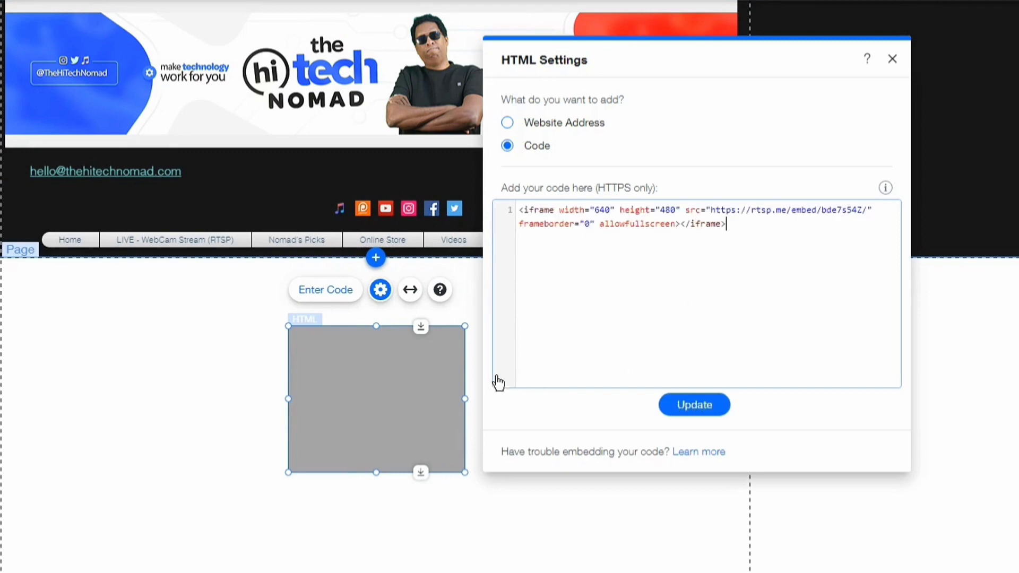
pyautogui.click(694, 405)
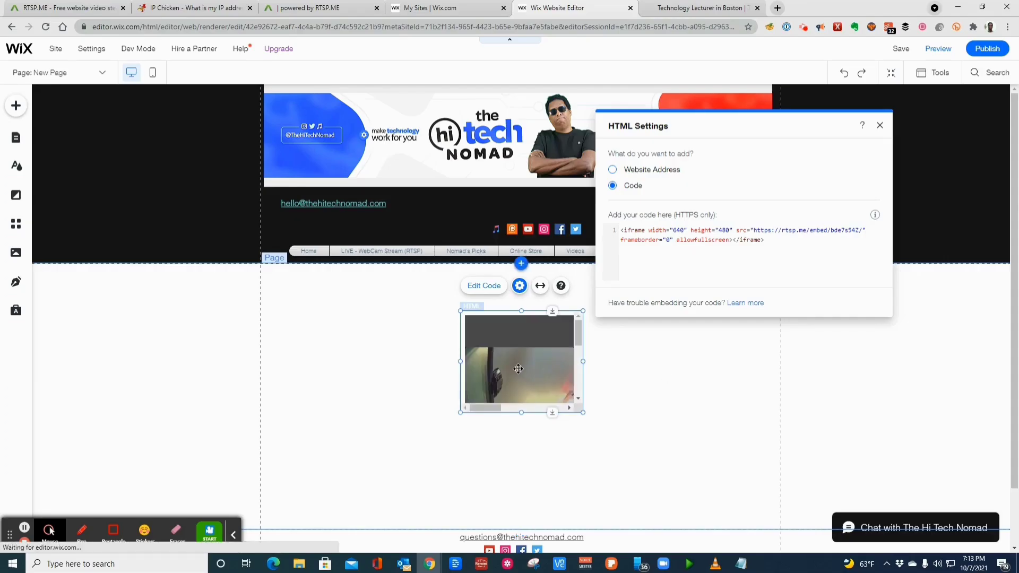
# Enlarge the embedded stream element to show nearly the whole video and reposition it just below the page header
pyautogui.moveTo(510, 332); pyautogui.dragTo(350, 308)
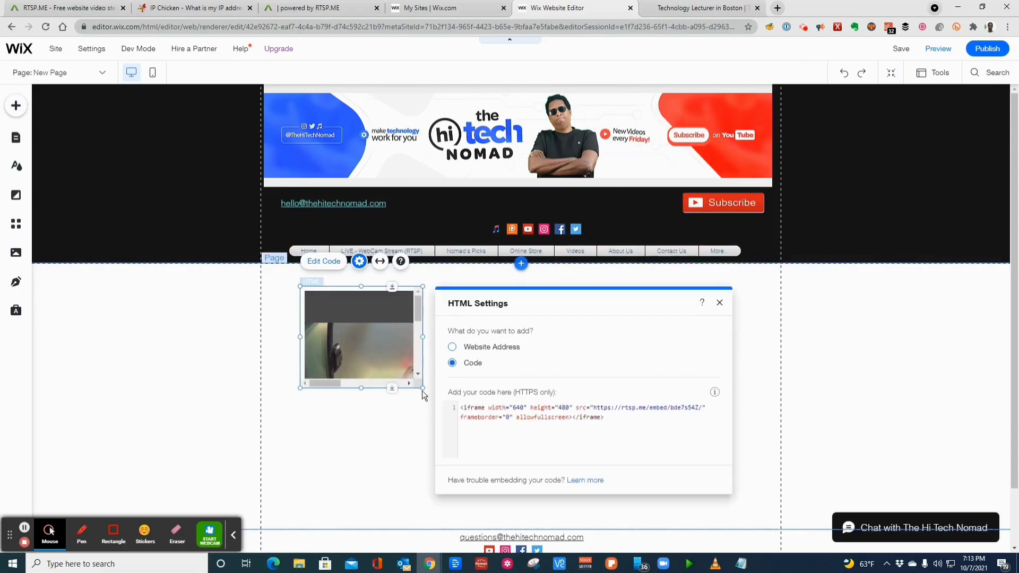
pyautogui.moveTo(423, 388); pyautogui.dragTo(657, 529)
pyautogui.moveTo(483, 298); pyautogui.dragTo(523, 291)
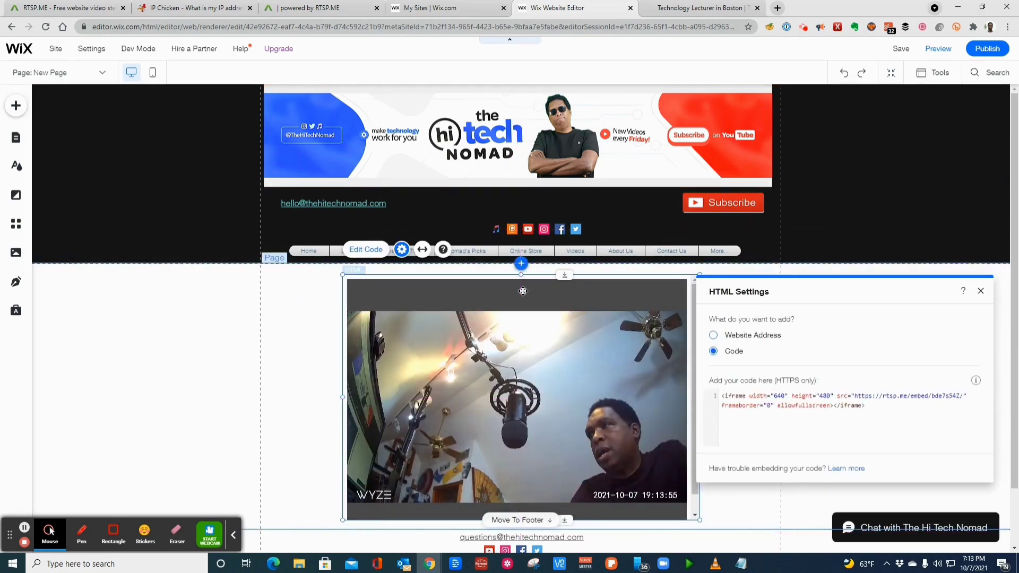